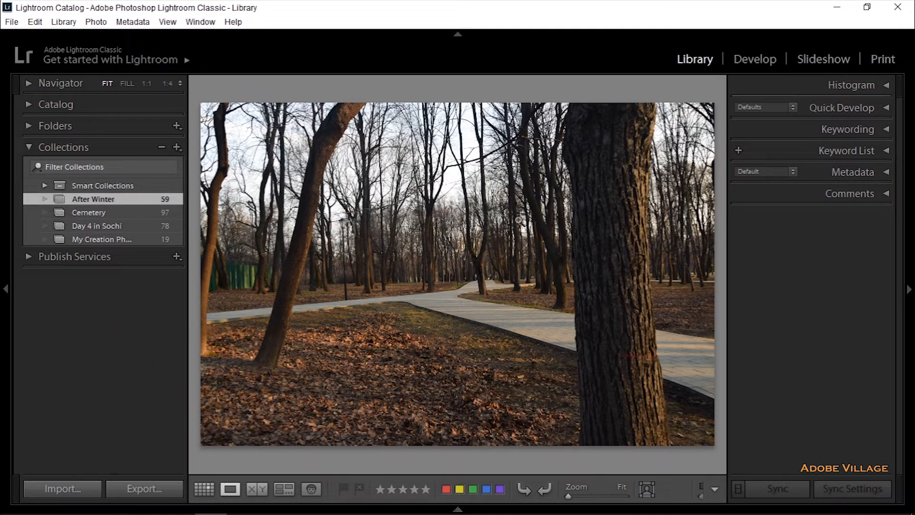
Switch to the grid view and display all photographs in the catalog
{"action": "key", "text": "g"}
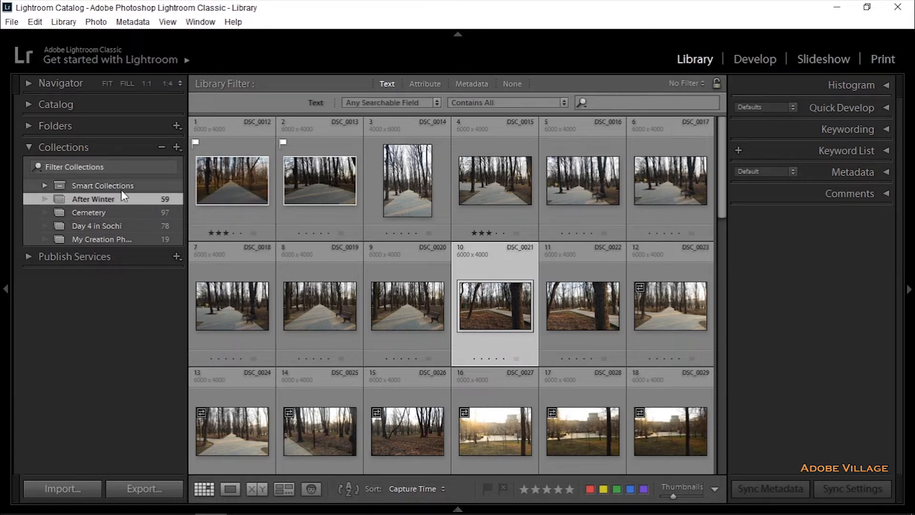
{"action": "left_click", "coordinate": [30, 102]}
{"action": "left_click", "coordinate": [99, 121]}
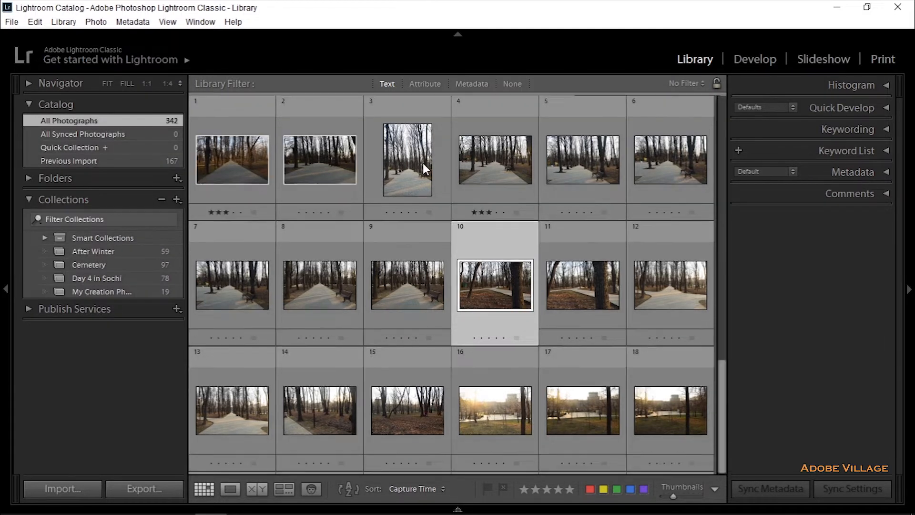
{"action": "left_click_drag", "start_coordinate": [720, 210], "coordinate": [656, 108]}
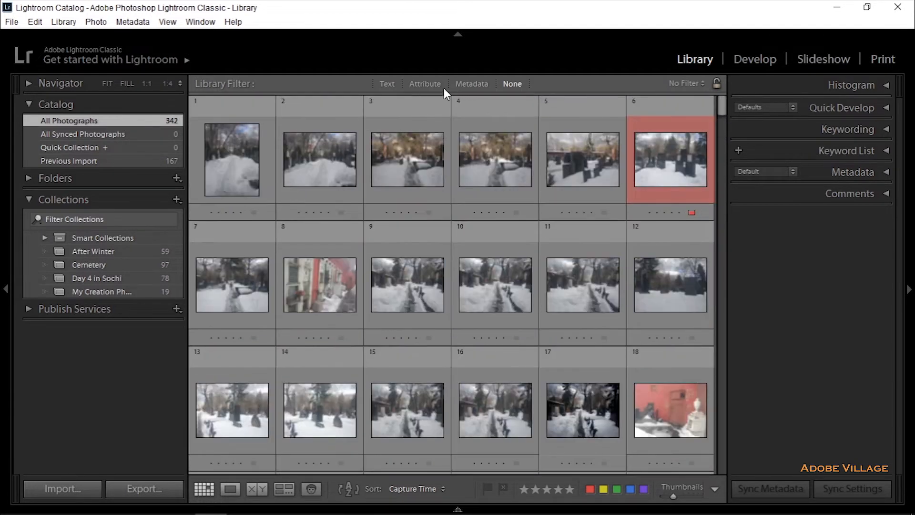
Search all photographs for the text "baby" in any searchable field
{"action": "left_click", "coordinate": [387, 83]}
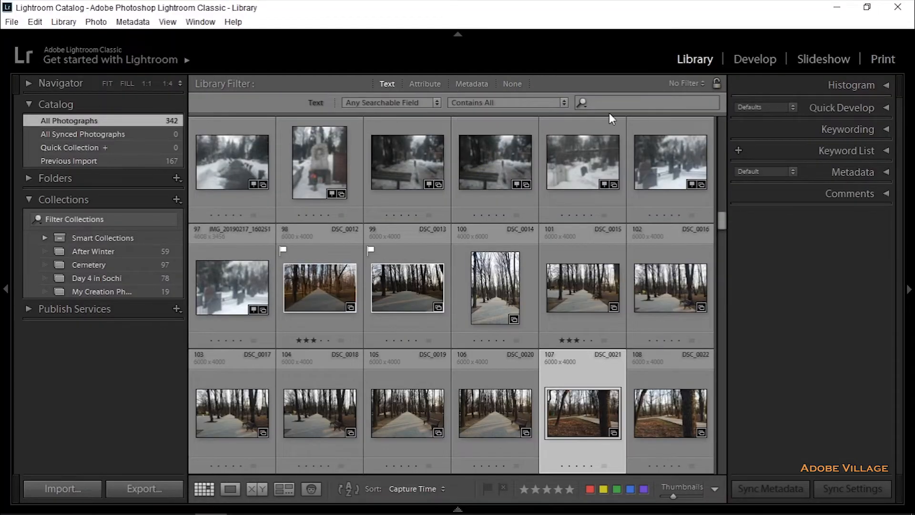
{"action": "left_click", "coordinate": [609, 104]}
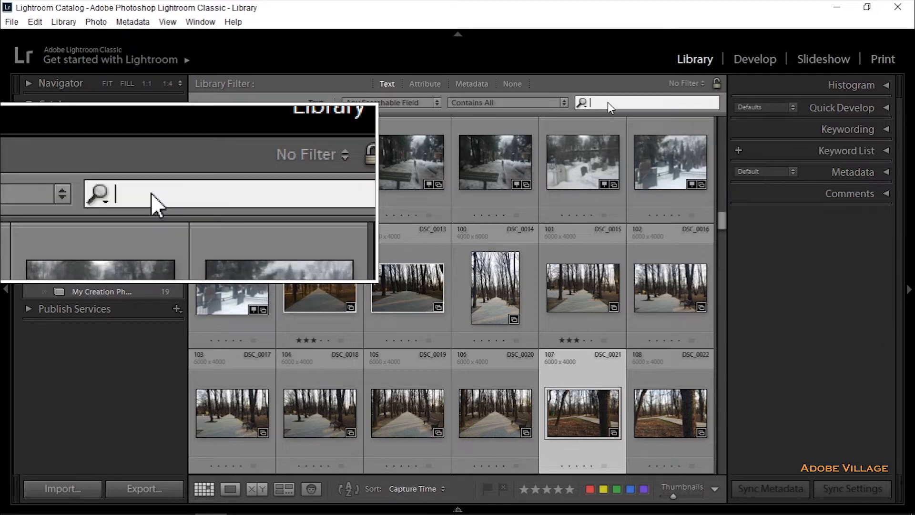
{"action": "type", "text": "baby"}
{"action": "key", "text": "Return"}
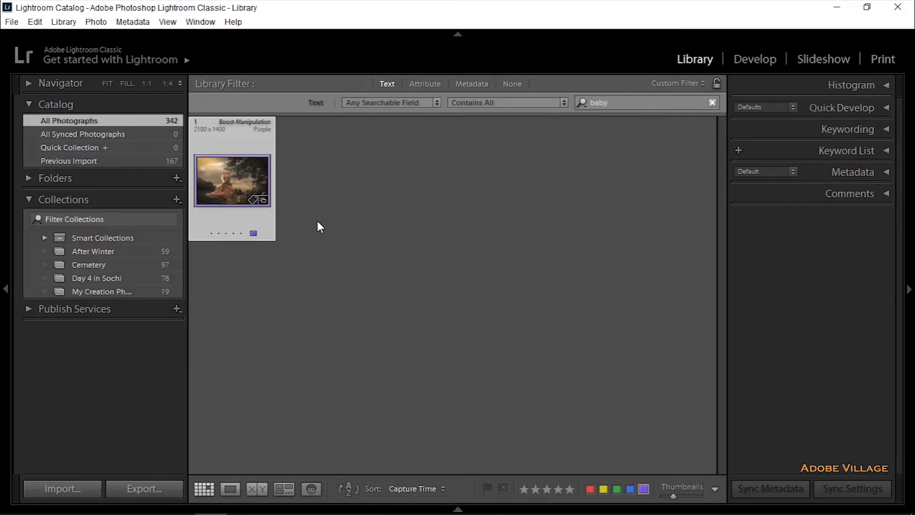
Enlarge the Boost-Manipulation photo and examine its keyword tags and the keyword list
{"action": "double_click", "coordinate": [247, 181]}
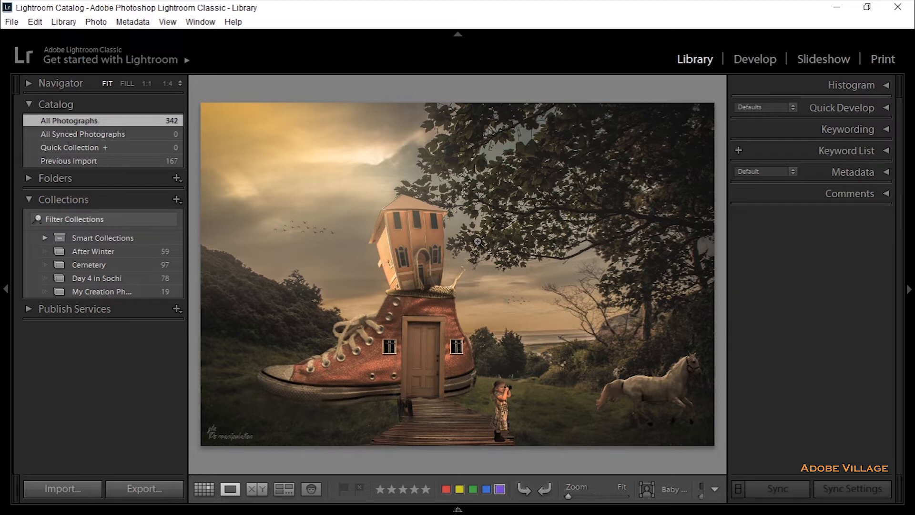
{"action": "left_click", "coordinate": [873, 127]}
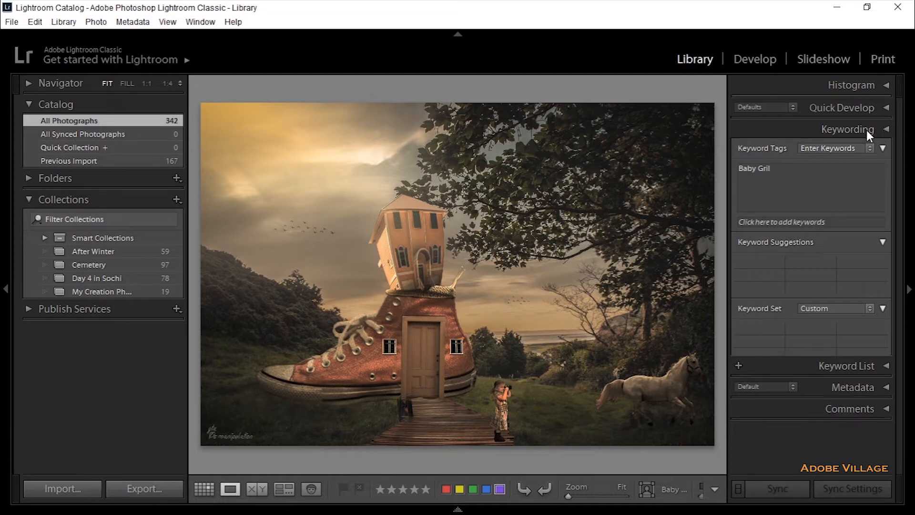
{"action": "left_click", "coordinate": [866, 129]}
{"action": "left_click", "coordinate": [857, 151]}
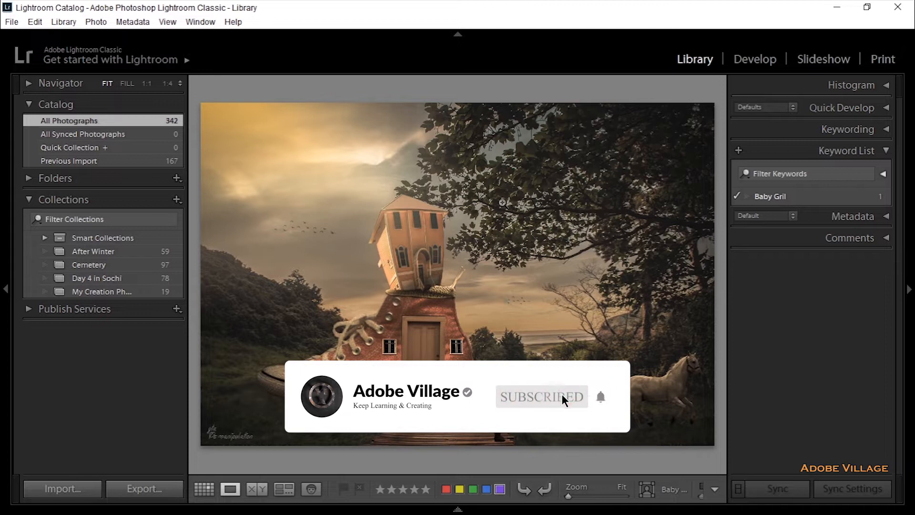
Return to the grid view and replace the text search with the attribute filter options
{"action": "key", "text": "g"}
{"action": "left_click", "coordinate": [712, 102]}
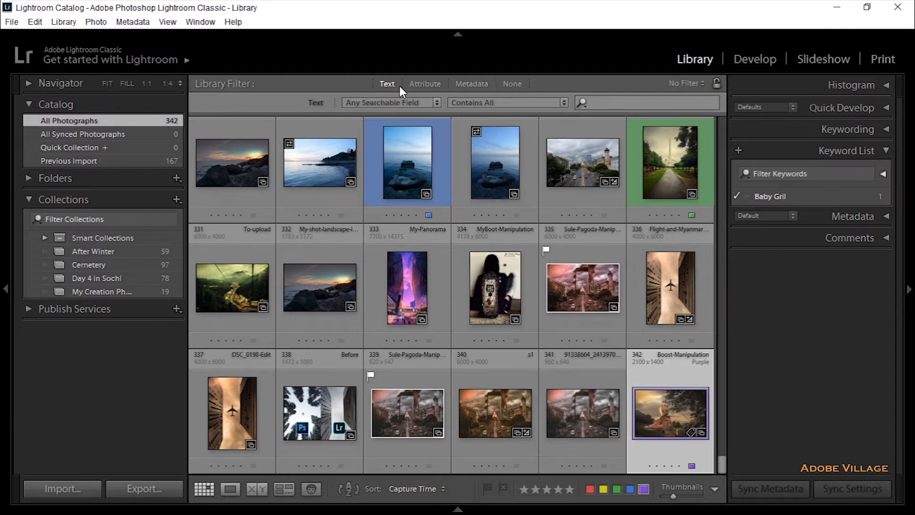
{"action": "left_click", "coordinate": [424, 87]}
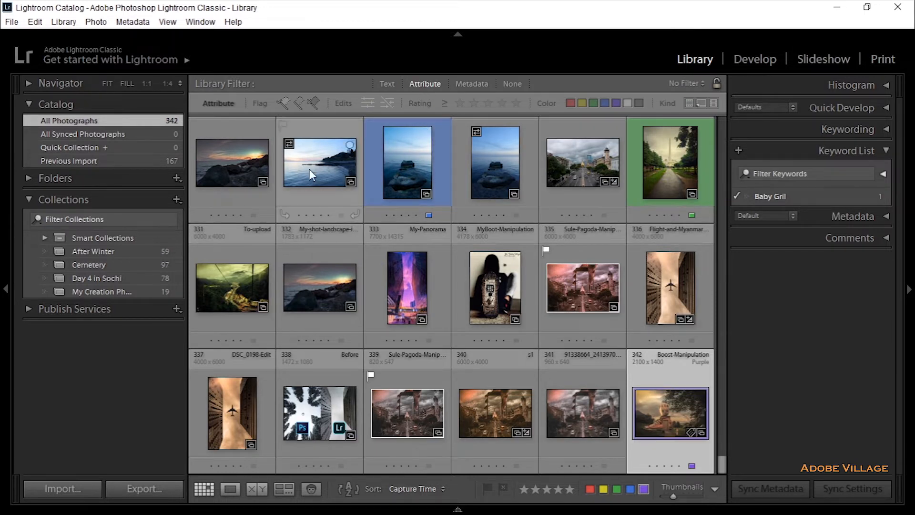
Open the After Winter collection and filter it by attribute to show only flagged photos
{"action": "left_click", "coordinate": [144, 251]}
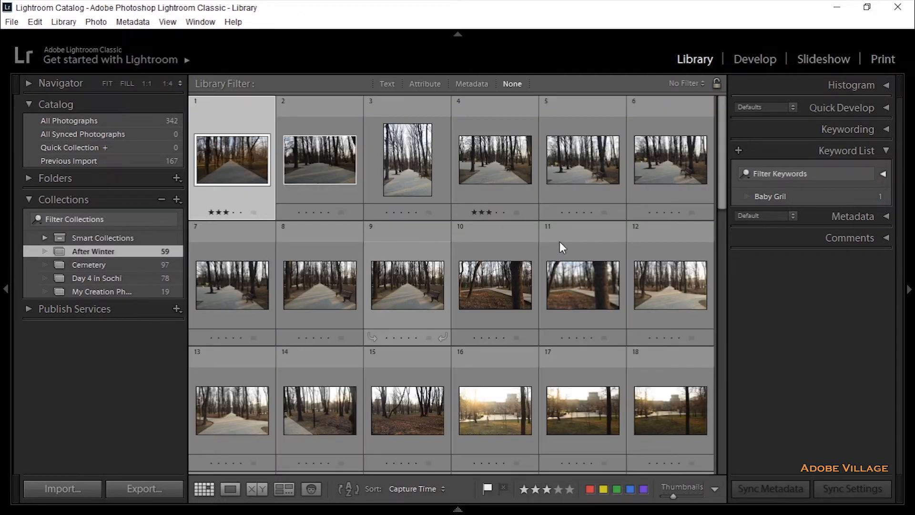
{"action": "scroll", "coordinate": [709, 168], "scroll_direction": "down", "scroll_amount": 1}
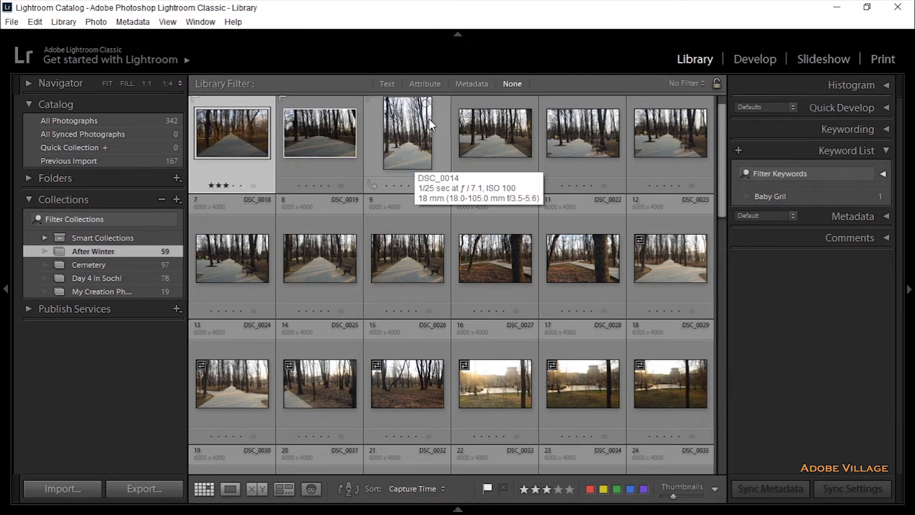
{"action": "left_click", "coordinate": [422, 82]}
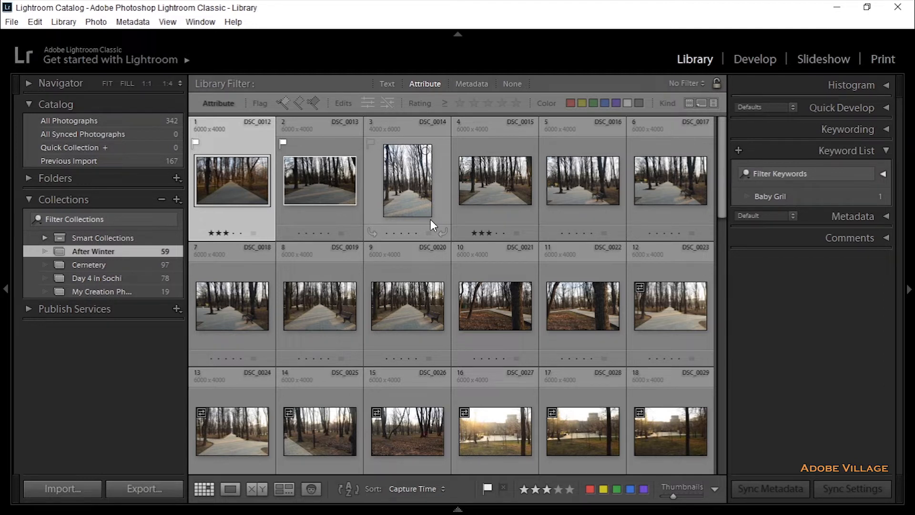
{"action": "left_click", "coordinate": [288, 102]}
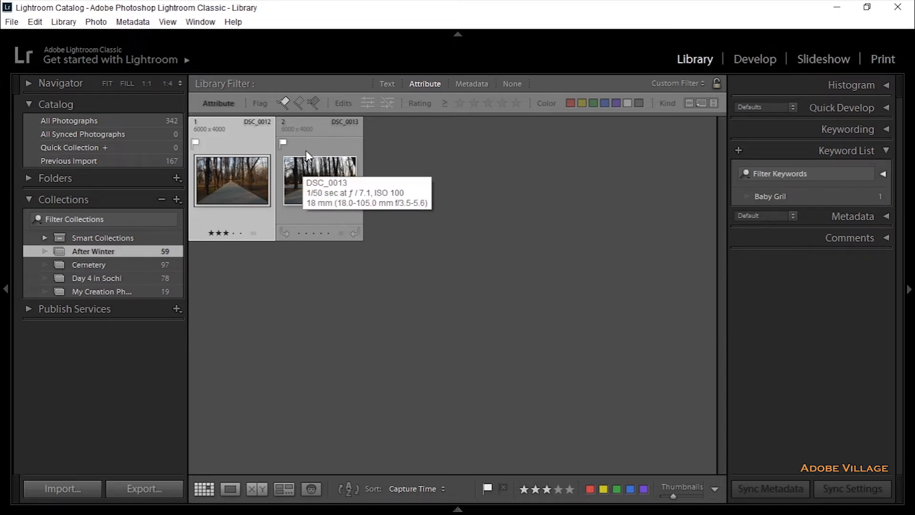
Toggle unflagged photos in and out of the flag filter to compare the views, leaving them included with the flagged ones
{"action": "left_click", "coordinate": [301, 105]}
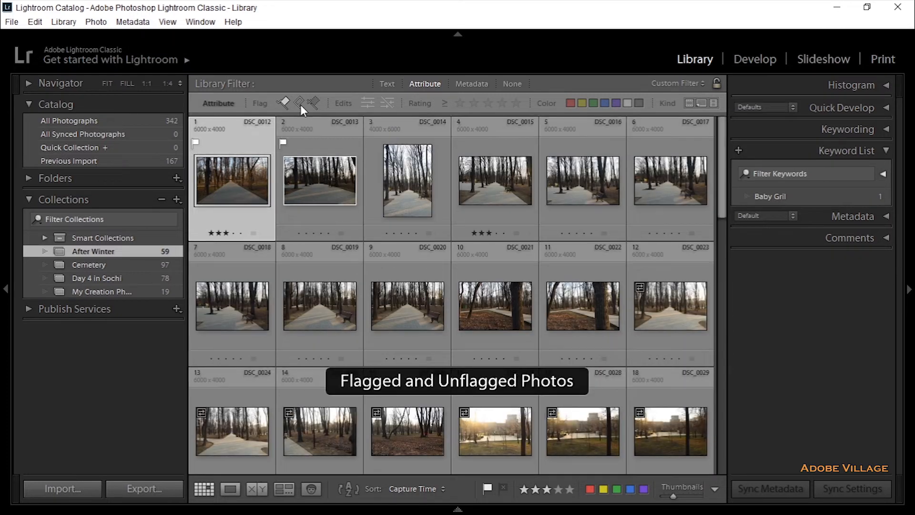
{"action": "left_click", "coordinate": [300, 104]}
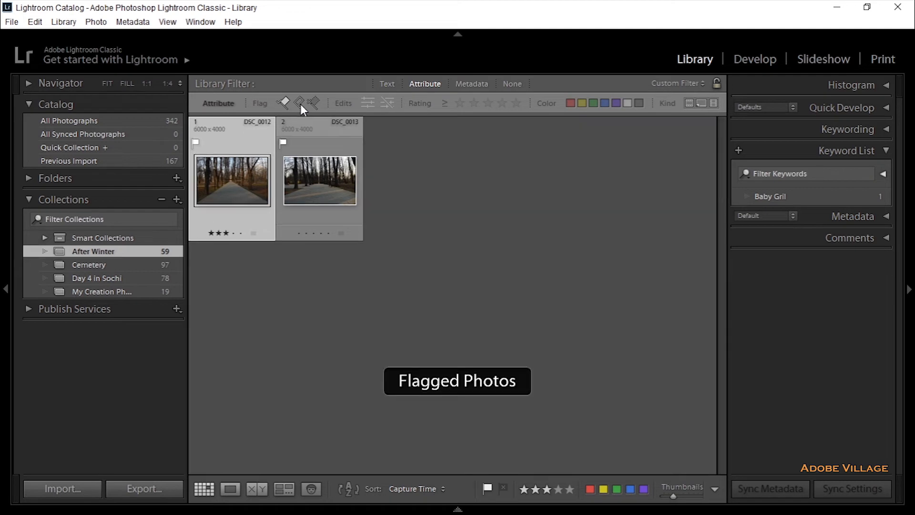
{"action": "left_click", "coordinate": [300, 104]}
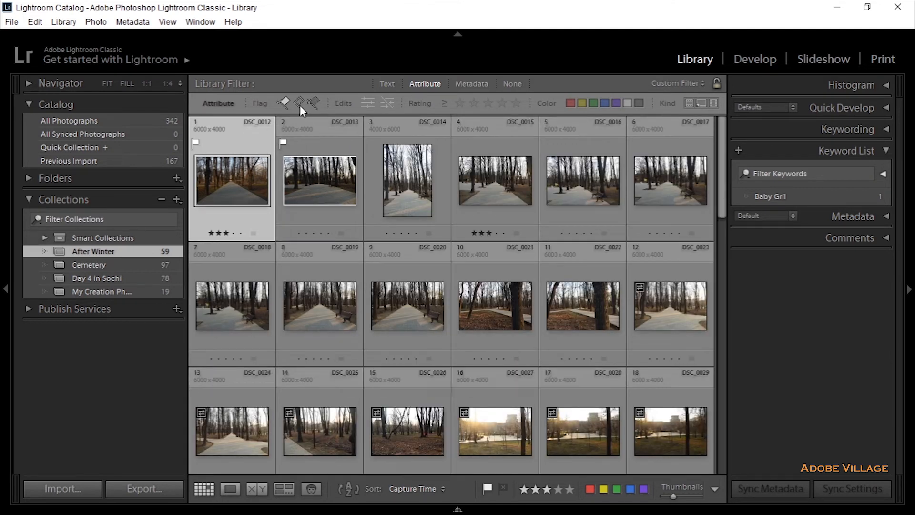
{"action": "left_click", "coordinate": [300, 105]}
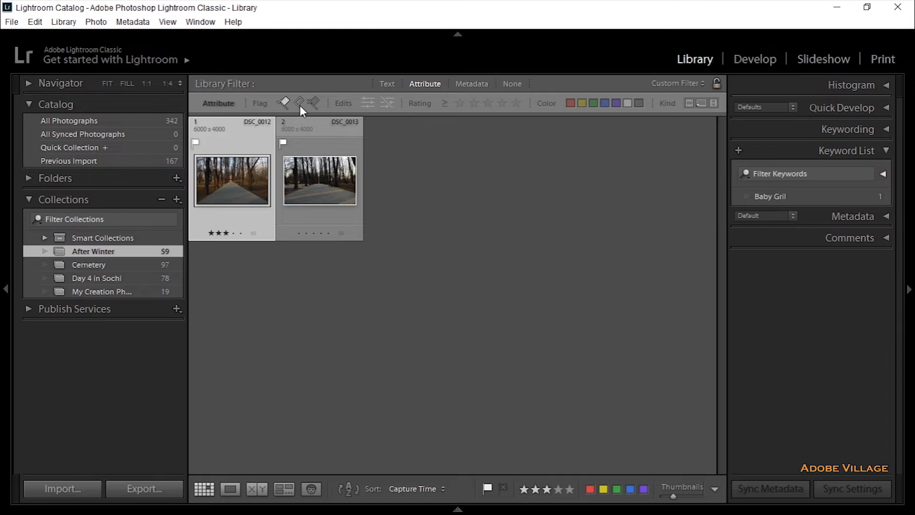
{"action": "left_click", "coordinate": [299, 105]}
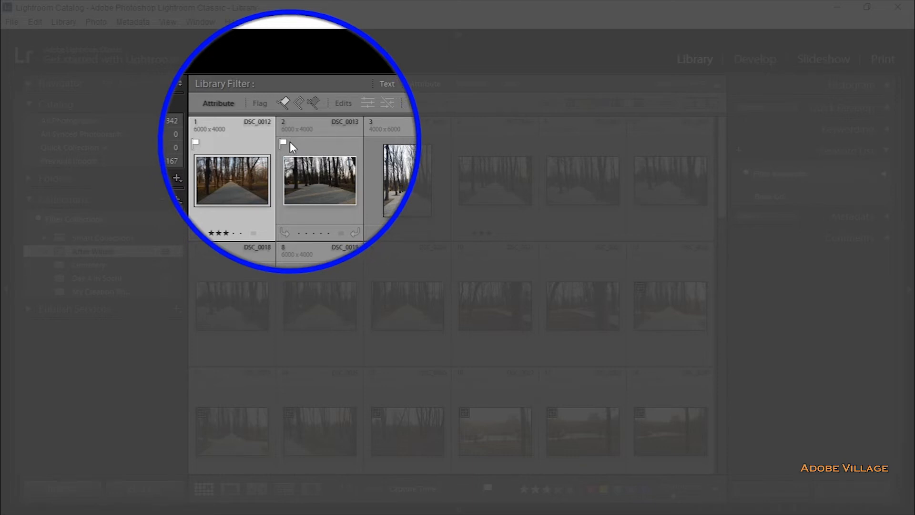
Filter to unflagged photos only, flag DSC_0014 and DSC_0015 as picks, and include flagged photos in the filter again
{"action": "left_click", "coordinate": [284, 104]}
{"action": "mouse_move", "coordinate": [203, 124]}
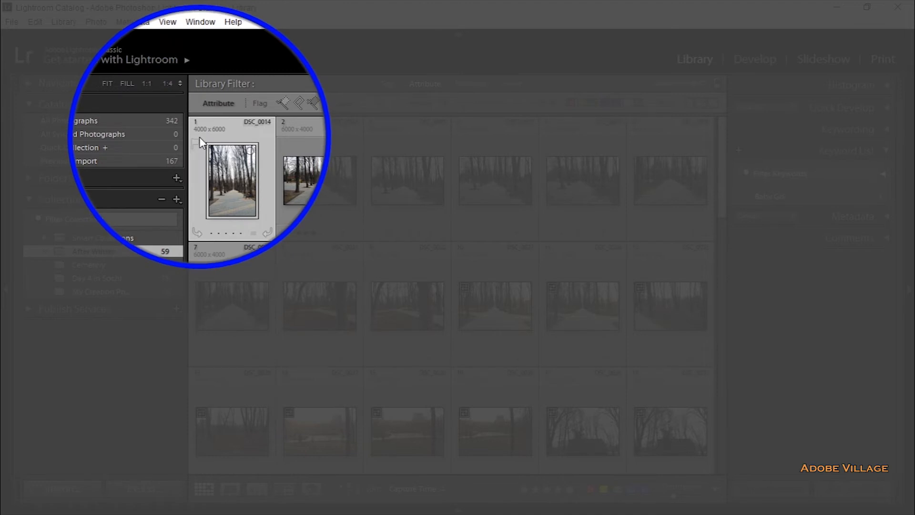
{"action": "left_click", "coordinate": [299, 102]}
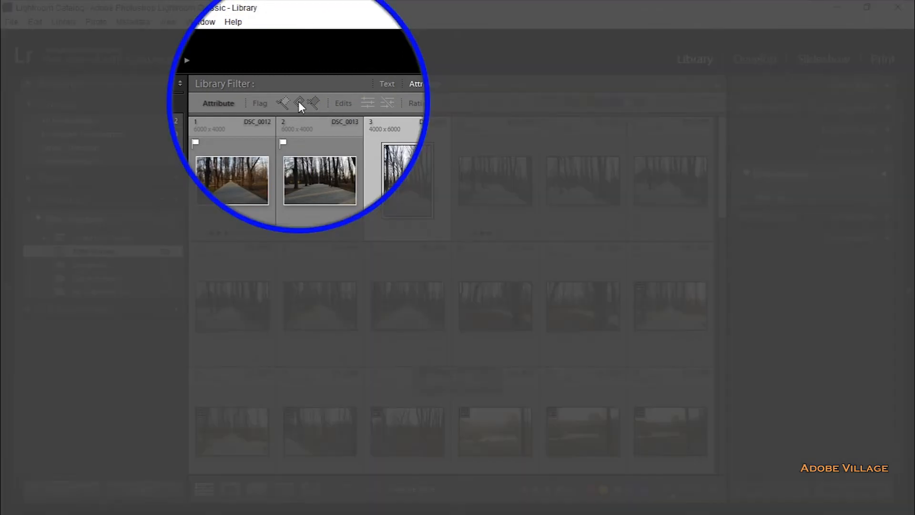
{"action": "left_click", "coordinate": [298, 102]}
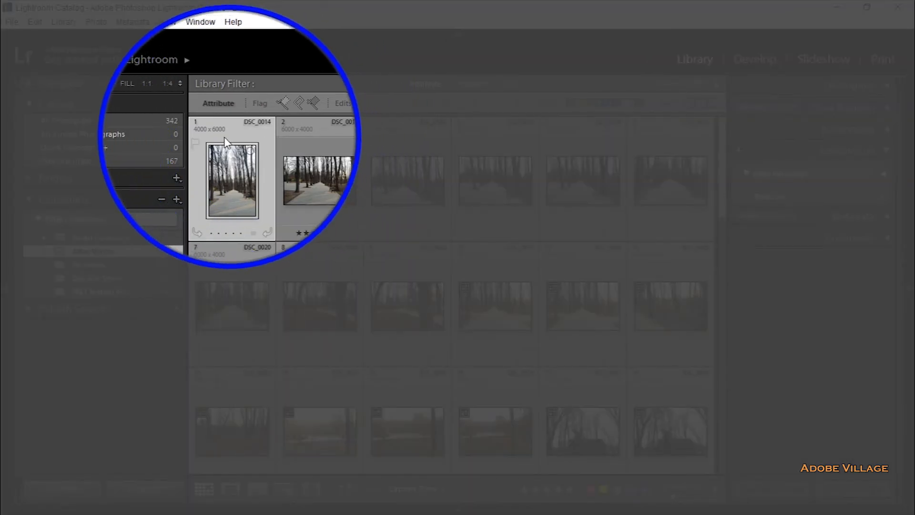
{"action": "left_click", "coordinate": [197, 141]}
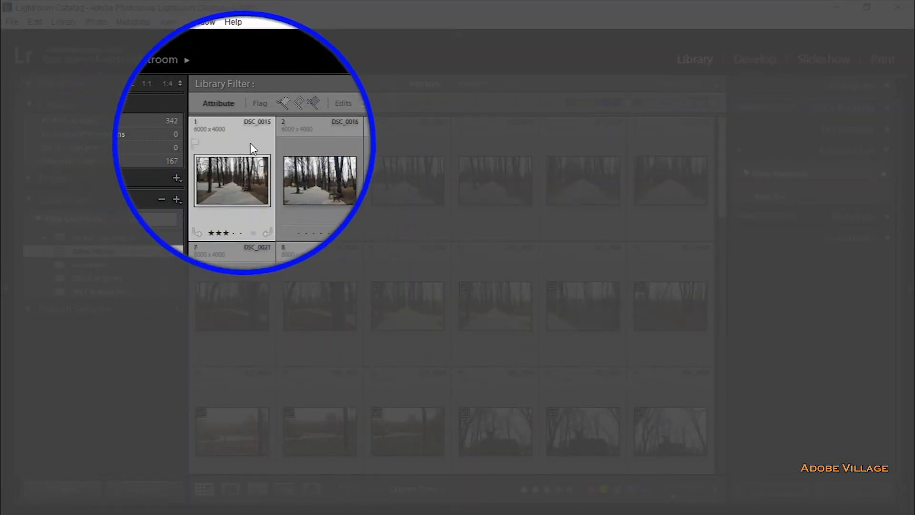
{"action": "left_click", "coordinate": [283, 102]}
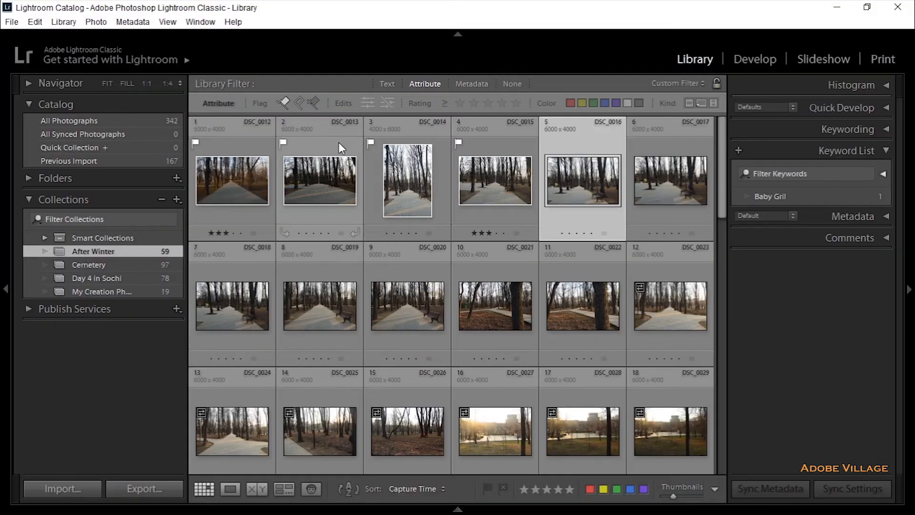
Limit the filter to flagged photos and mark DSC_0014 as rejected
{"action": "left_click", "coordinate": [284, 102]}
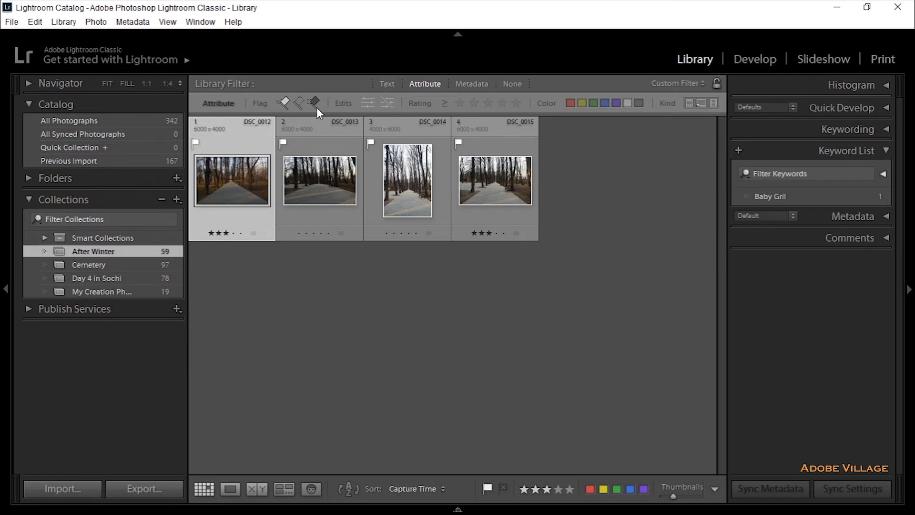
{"action": "left_click", "coordinate": [407, 183]}
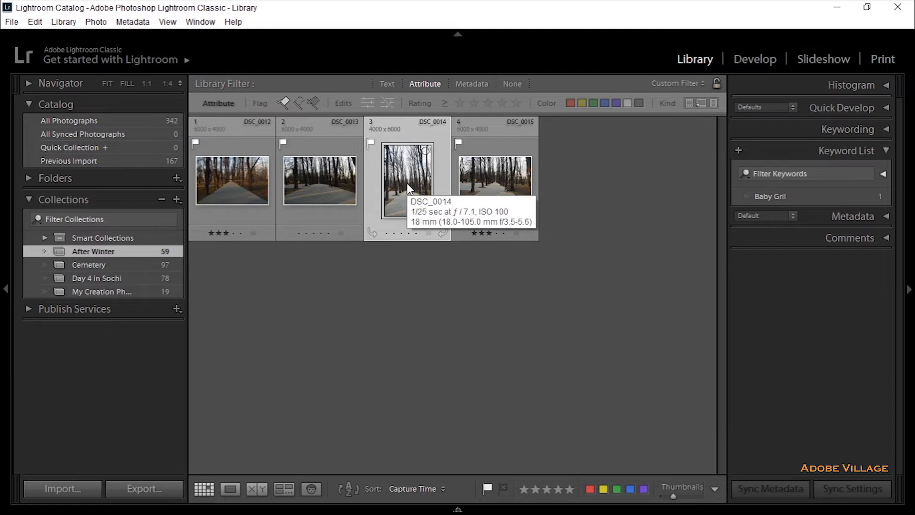
{"action": "key", "text": "x"}
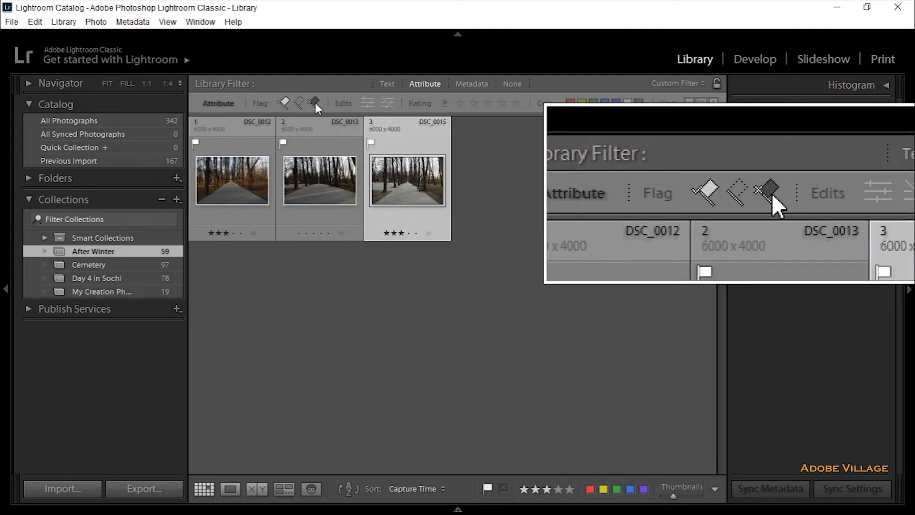
View rejected photos alongside the flagged ones, and replace rejected with unflagged photos in the flag filter
{"action": "left_click", "coordinate": [315, 102]}
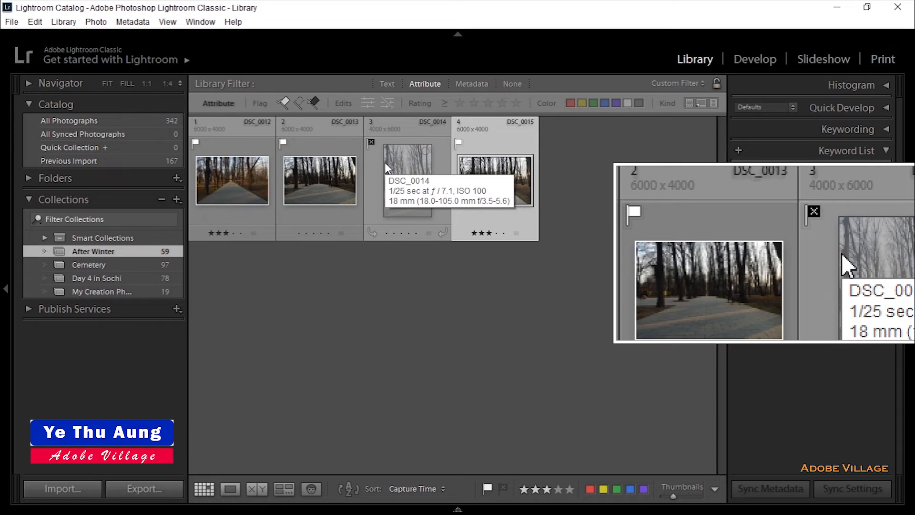
{"action": "left_click", "coordinate": [314, 102]}
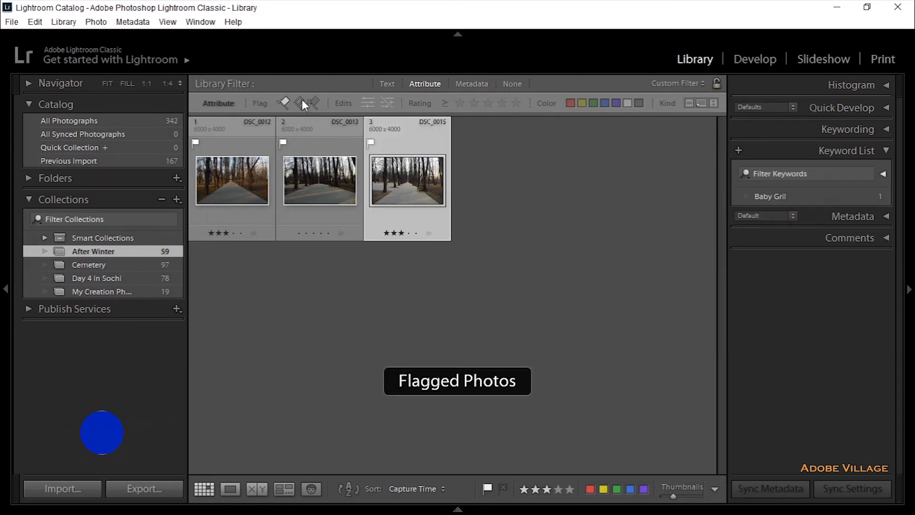
{"action": "left_click", "coordinate": [300, 101]}
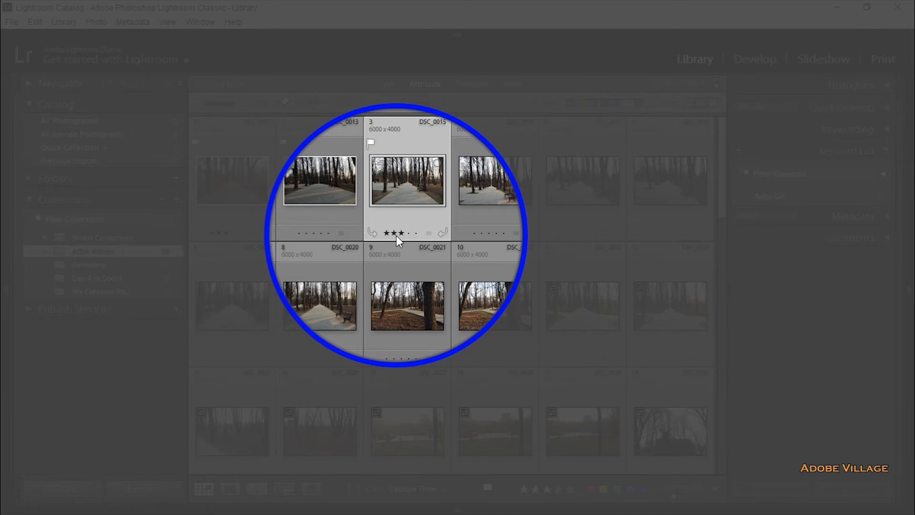
Set the rating of DSC_0015 to two stars and filter the collection to photos rated three stars or higher
{"action": "key", "text": "2"}
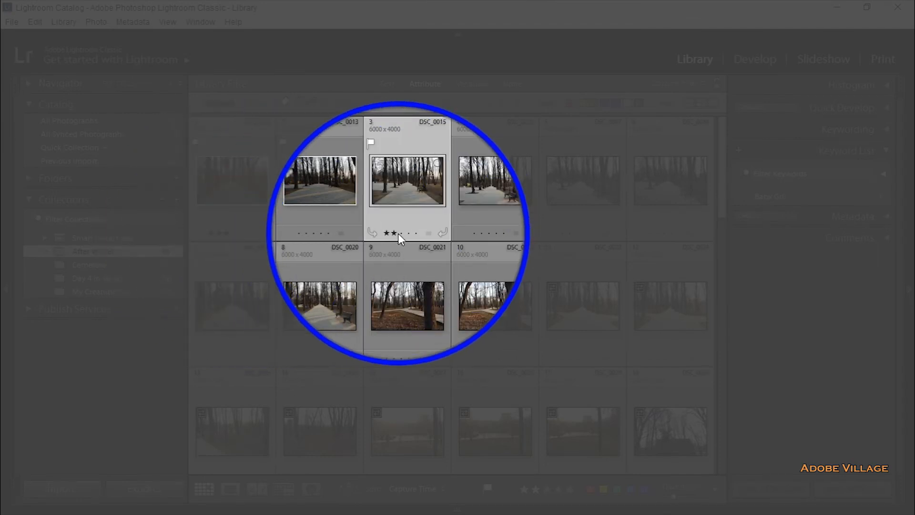
{"action": "left_click", "coordinate": [400, 233]}
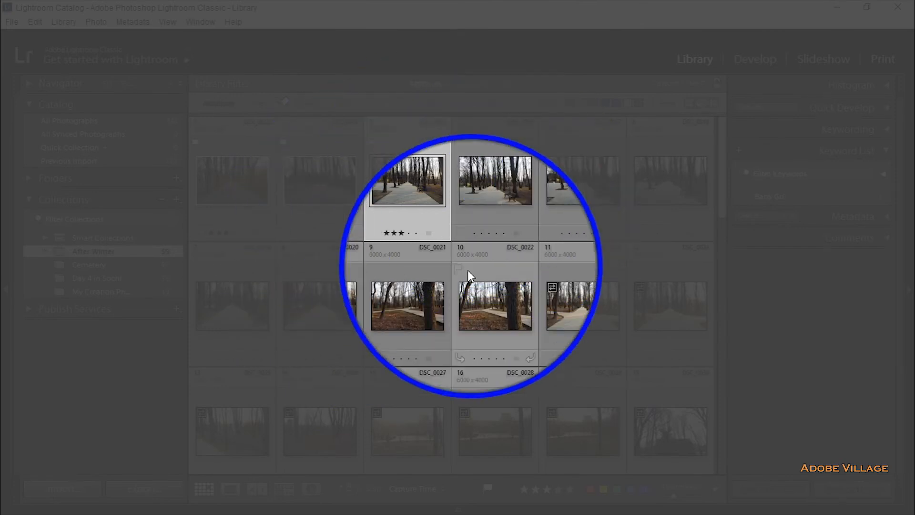
{"action": "left_click", "coordinate": [399, 234]}
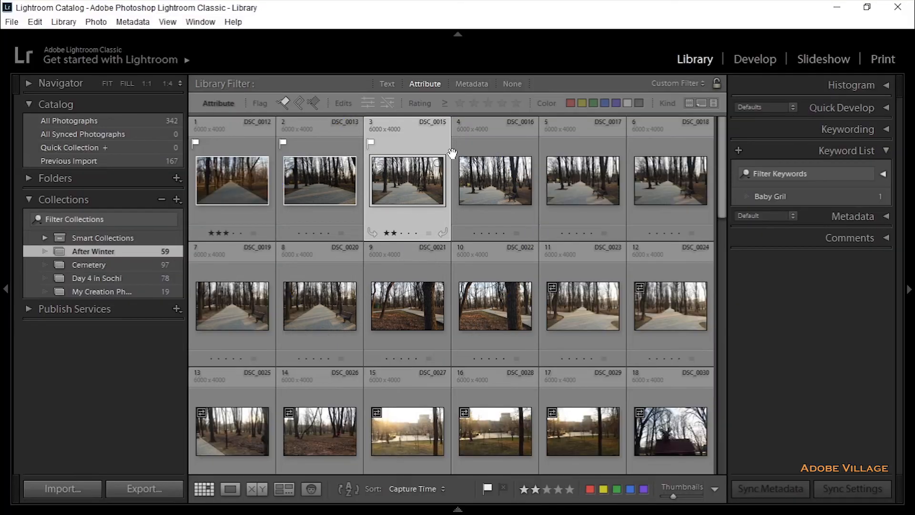
{"action": "left_click", "coordinate": [487, 105]}
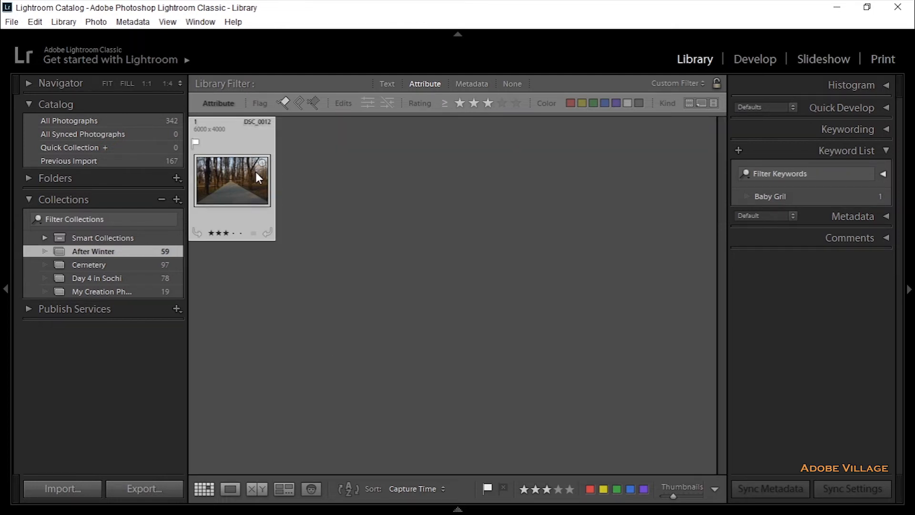
Clear the three-star rating filter and filter the collection to photos rated two stars or higher
{"action": "mouse_move", "coordinate": [255, 174]}
{"action": "left_click", "coordinate": [488, 103]}
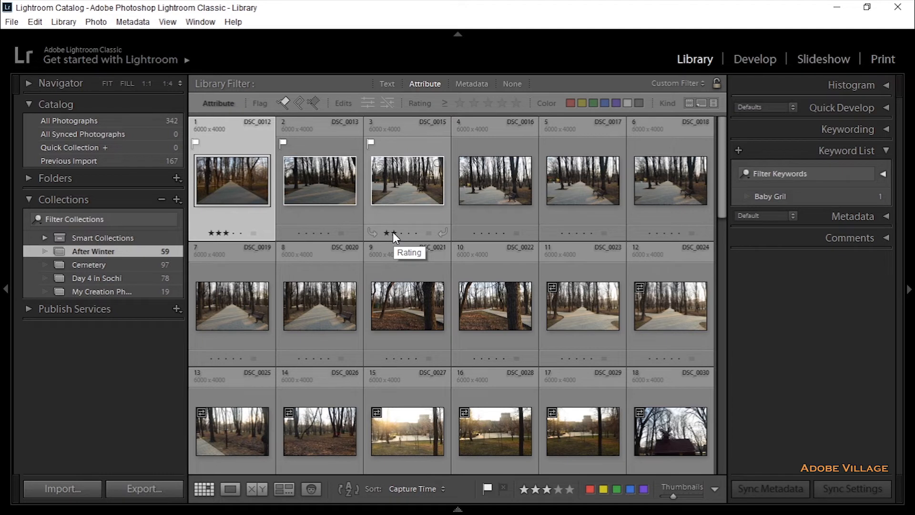
{"action": "left_click", "coordinate": [472, 105]}
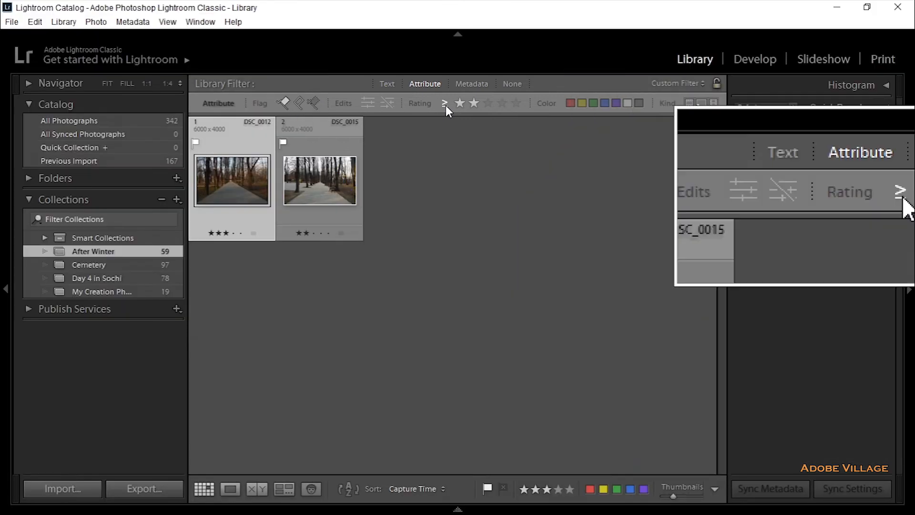
{"action": "left_click", "coordinate": [444, 103]}
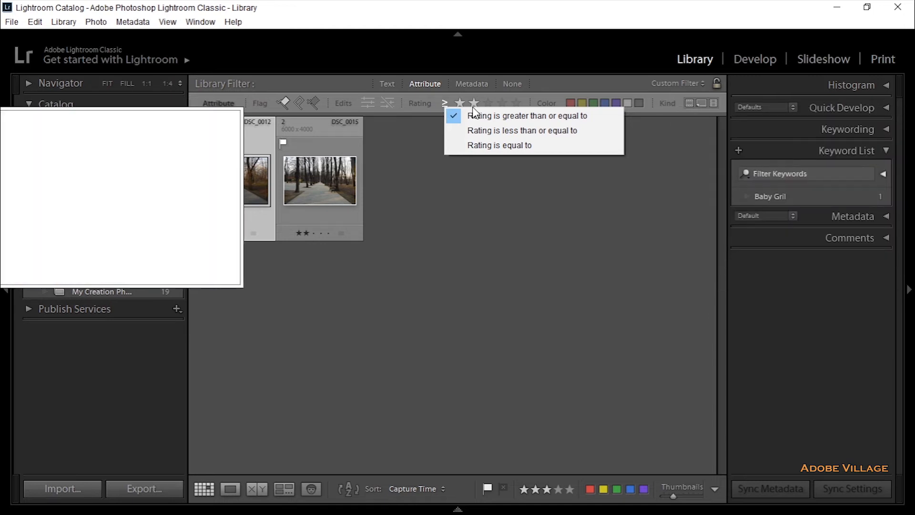
{"action": "left_click", "coordinate": [473, 105]}
{"action": "left_click", "coordinate": [473, 105]}
{"action": "left_click", "coordinate": [461, 103]}
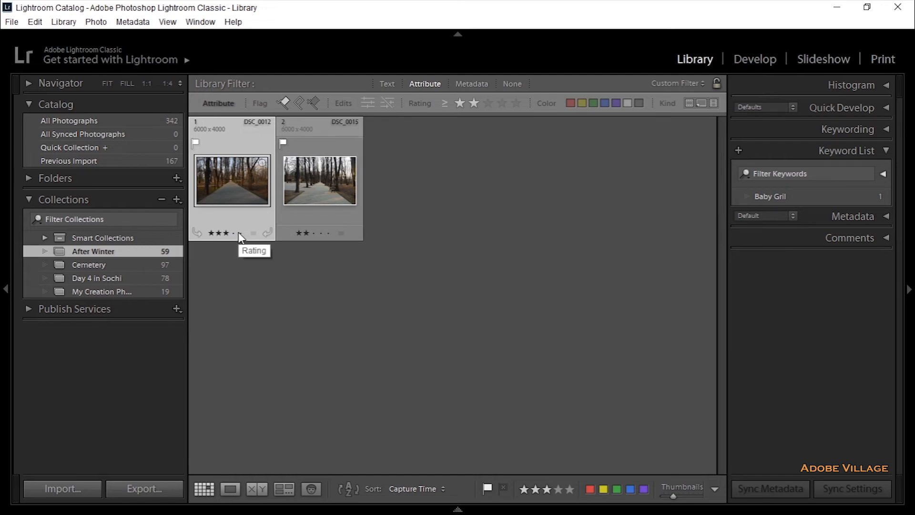
Restrict the rating filter to exactly two stars, switch it to exactly one star, and clear the star selection
{"action": "left_click", "coordinate": [446, 106]}
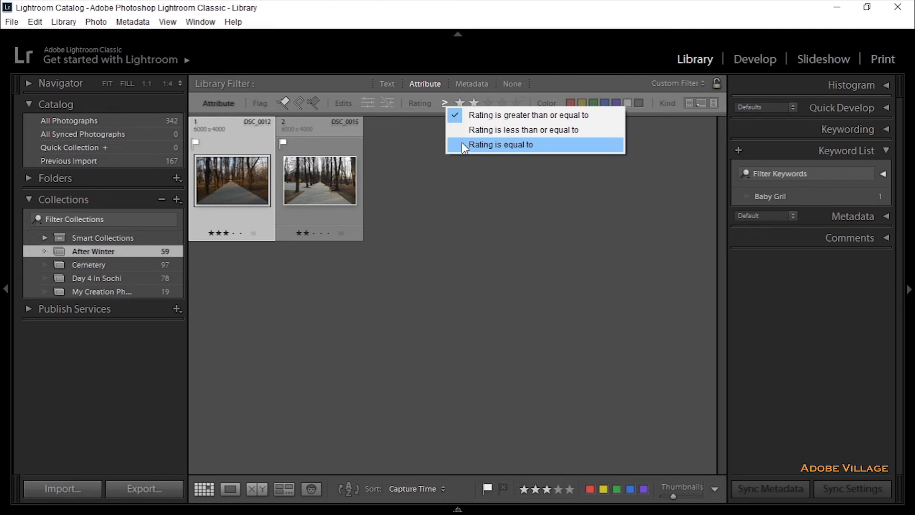
{"action": "left_click", "coordinate": [462, 142]}
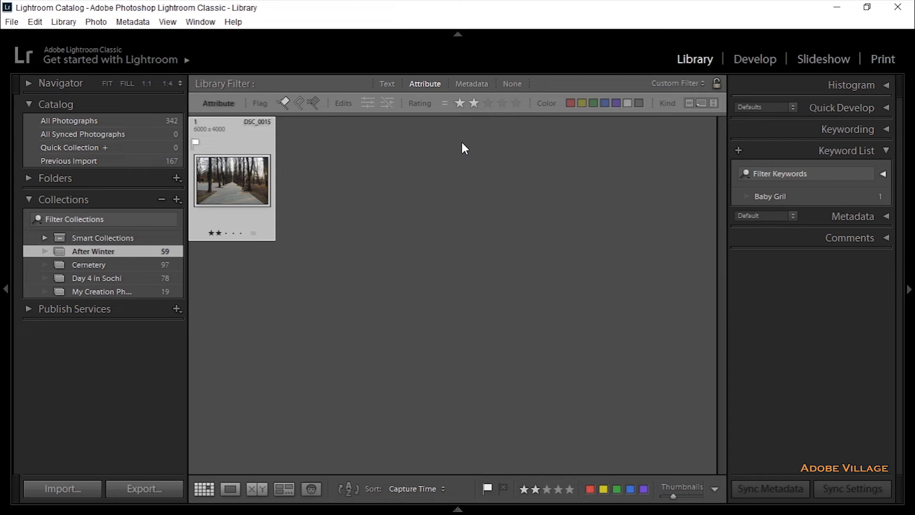
{"action": "left_click", "coordinate": [459, 103]}
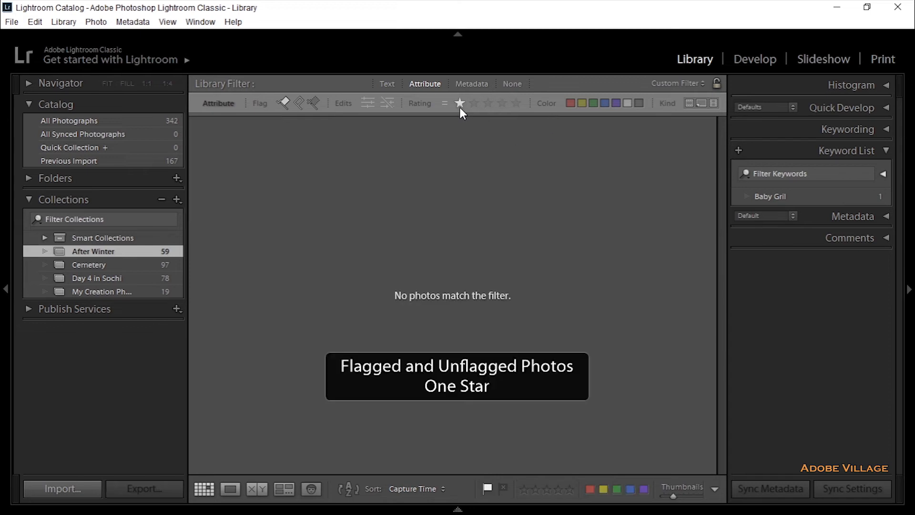
{"action": "left_click", "coordinate": [460, 103]}
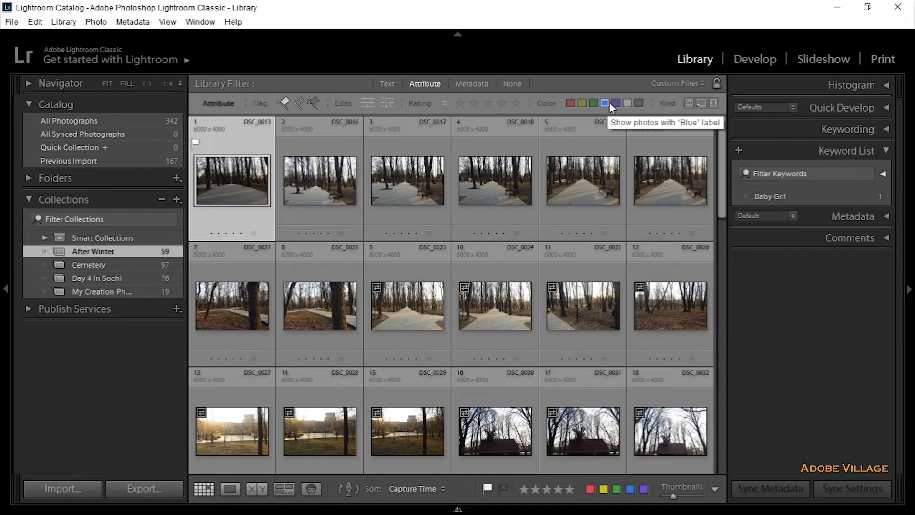
Add the metadata filter columns and apply the Camera Info filter preset
{"action": "left_click", "coordinate": [483, 85]}
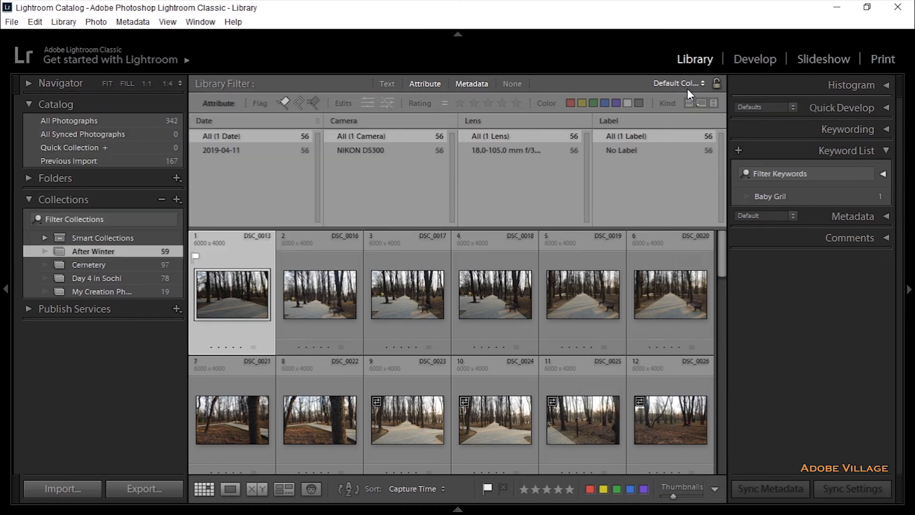
{"action": "left_click", "coordinate": [687, 85]}
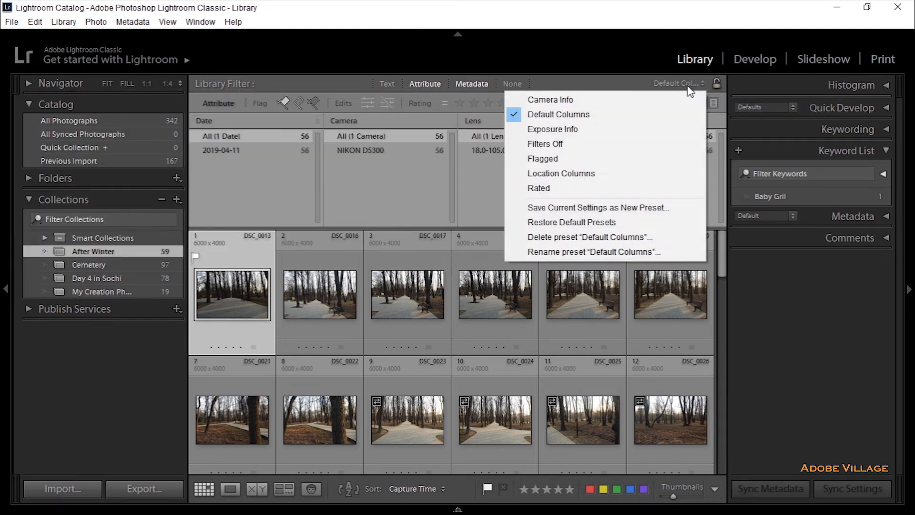
{"action": "left_click", "coordinate": [659, 100]}
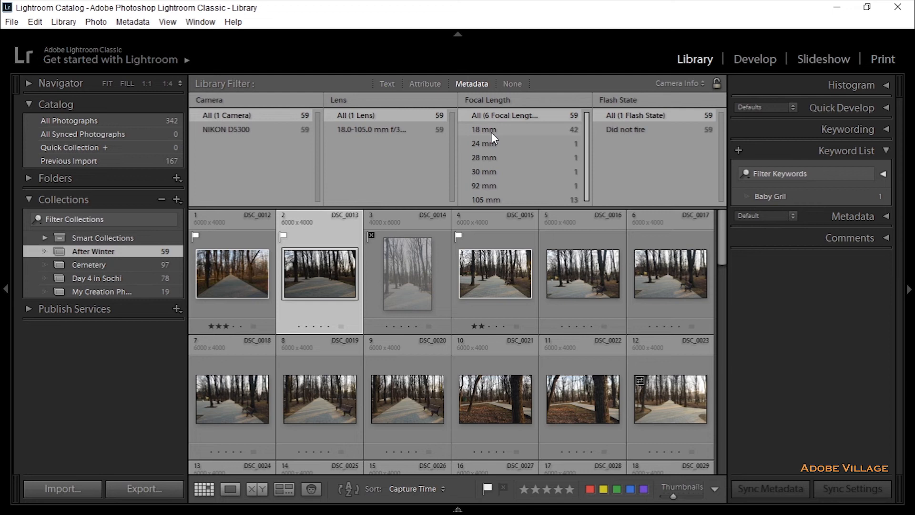
Filter the photos by focal length, trying 18 mm, 30 mm, 28 mm and finally 105 mm
{"action": "left_click", "coordinate": [494, 129]}
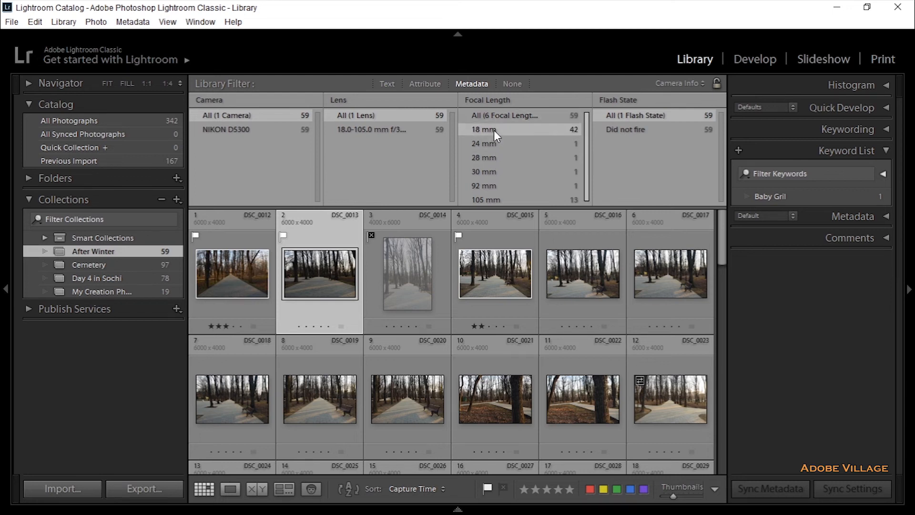
{"action": "left_click", "coordinate": [500, 174]}
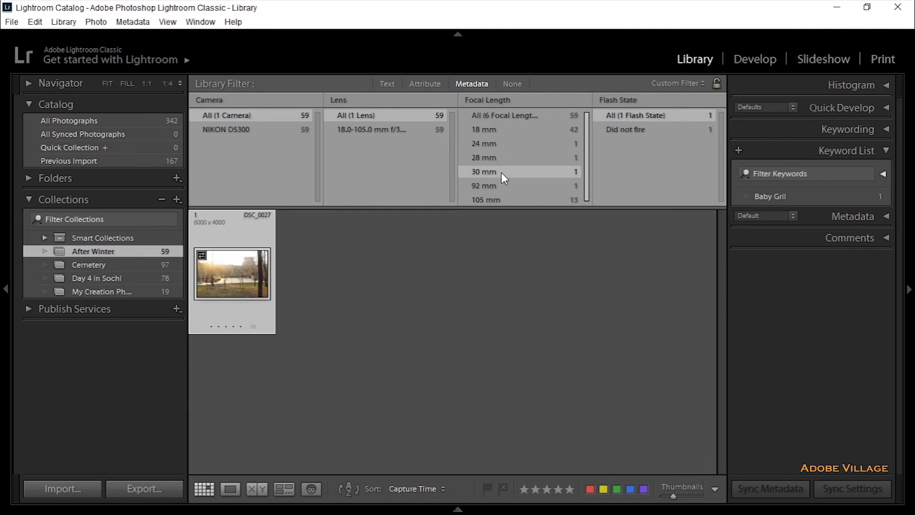
{"action": "left_click", "coordinate": [498, 158]}
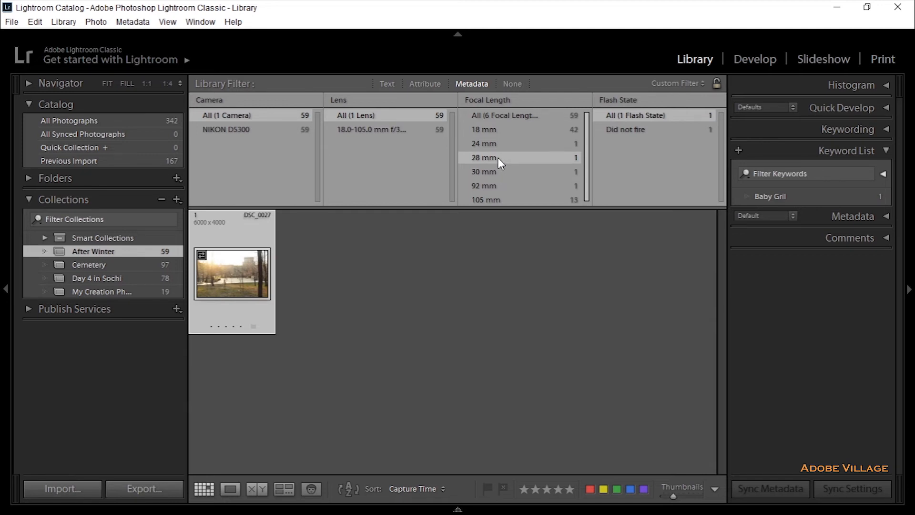
{"action": "left_click", "coordinate": [487, 198]}
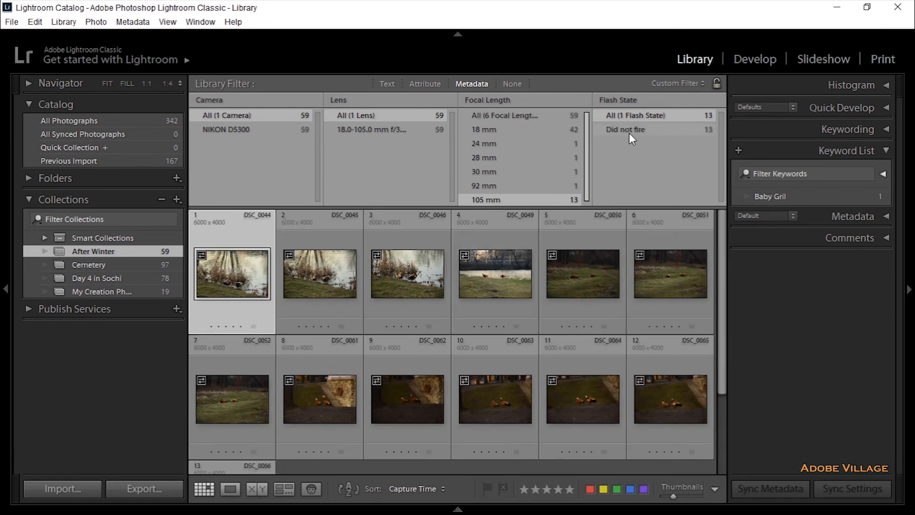
Apply the Exposure Info filter preset, turn all filters off, and return to the first photos of the collection
{"action": "left_click", "coordinate": [681, 83]}
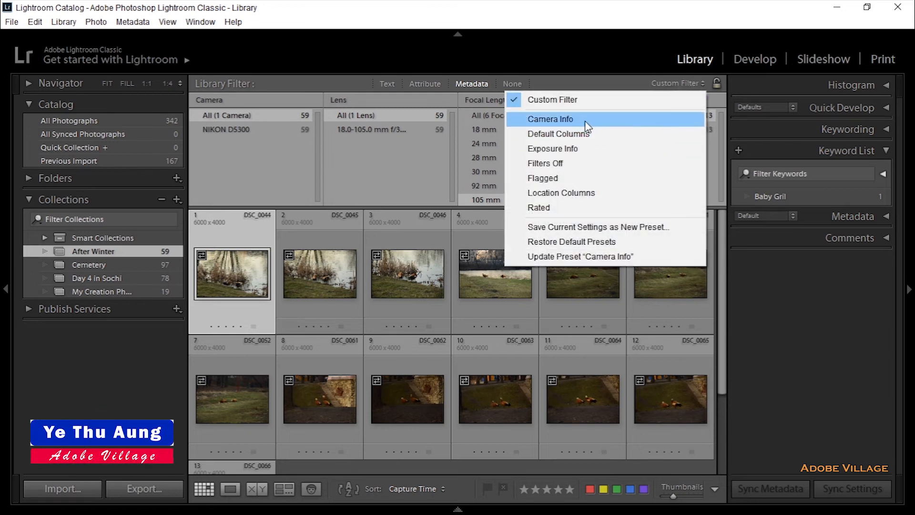
{"action": "left_click", "coordinate": [576, 149]}
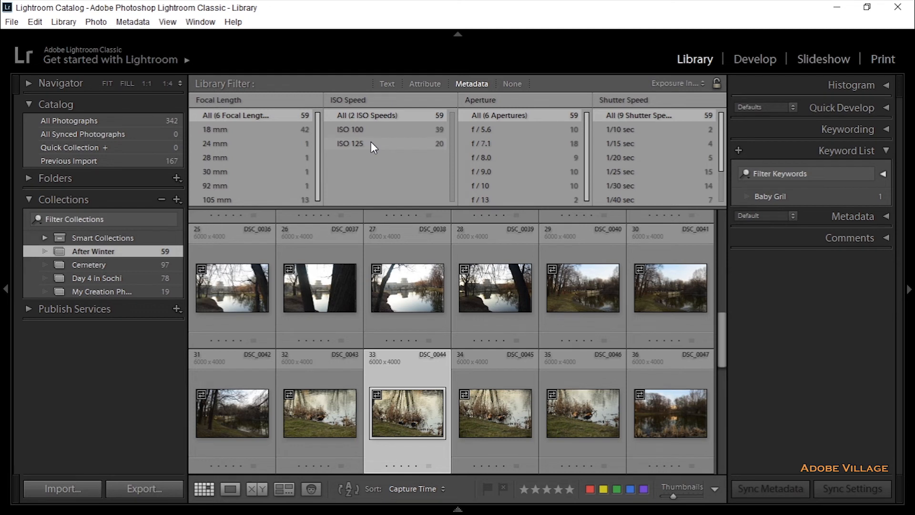
{"action": "left_click", "coordinate": [509, 86]}
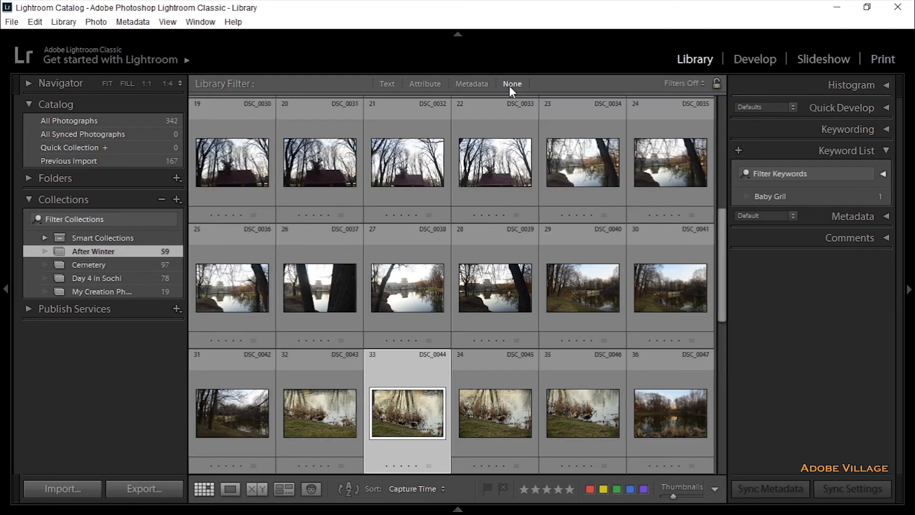
{"action": "left_click_drag", "start_coordinate": [723, 270], "coordinate": [729, 124]}
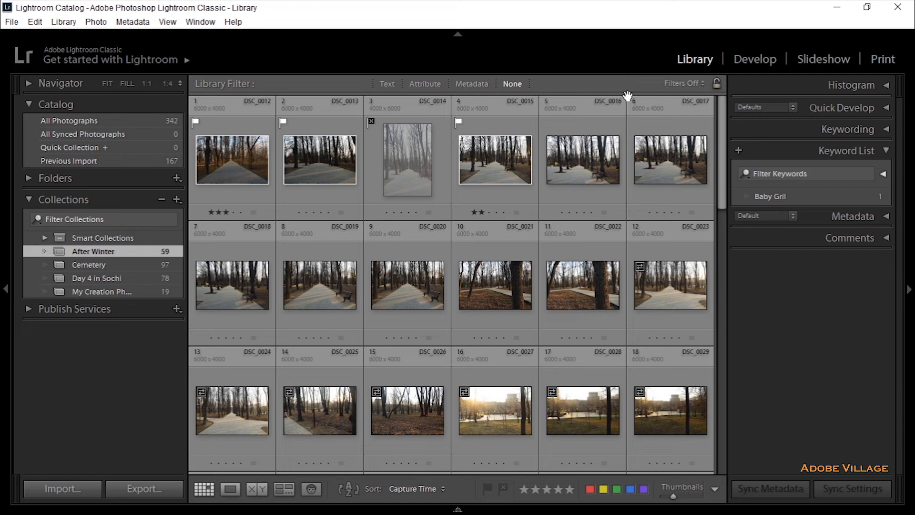
Apply the Flagged filter preset and switch to the Location Columns preset
{"action": "left_click", "coordinate": [677, 84]}
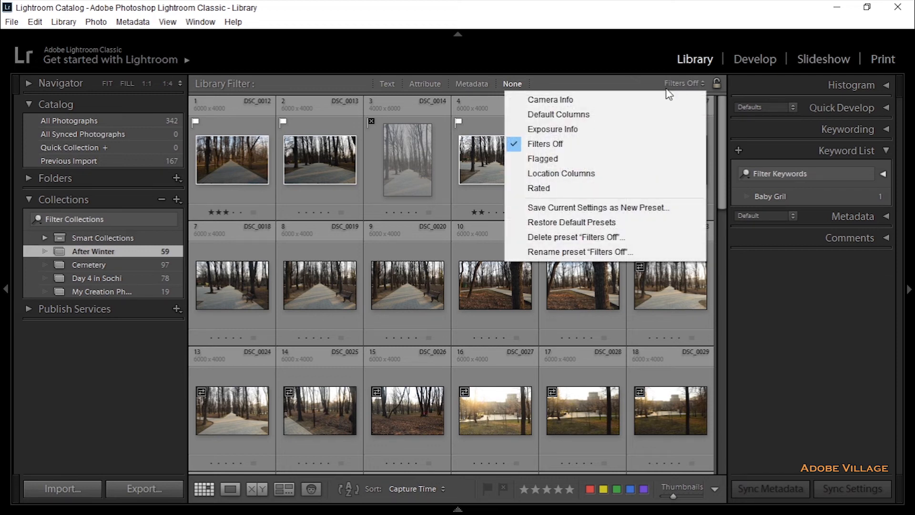
{"action": "left_click", "coordinate": [566, 158]}
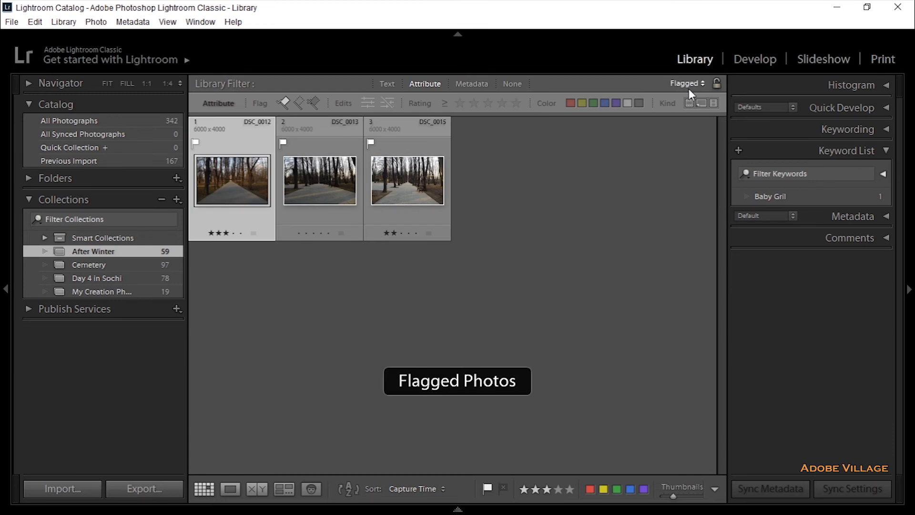
{"action": "left_click", "coordinate": [688, 89]}
{"action": "left_click", "coordinate": [566, 173]}
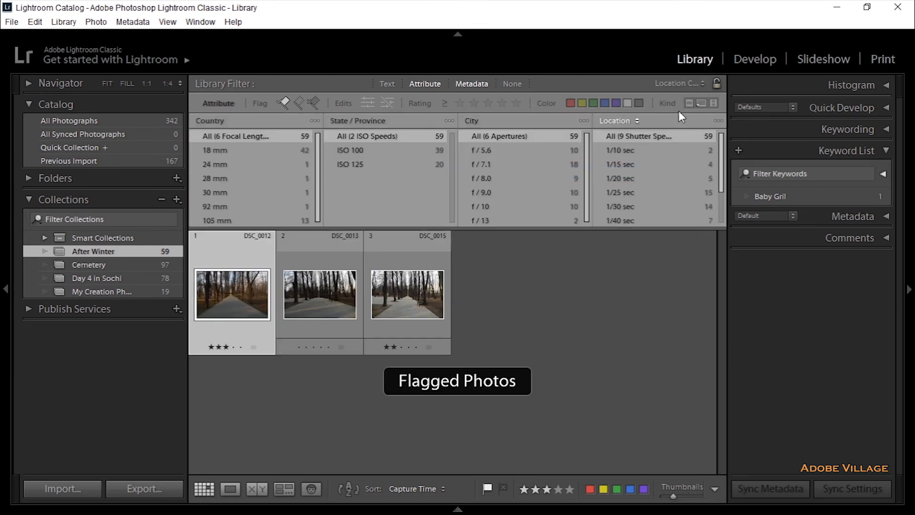
Apply the Rated filter preset and set the metadata columns with the Exposure Info preset
{"action": "left_click", "coordinate": [690, 86]}
{"action": "left_click", "coordinate": [583, 188]}
{"action": "left_click", "coordinate": [696, 87]}
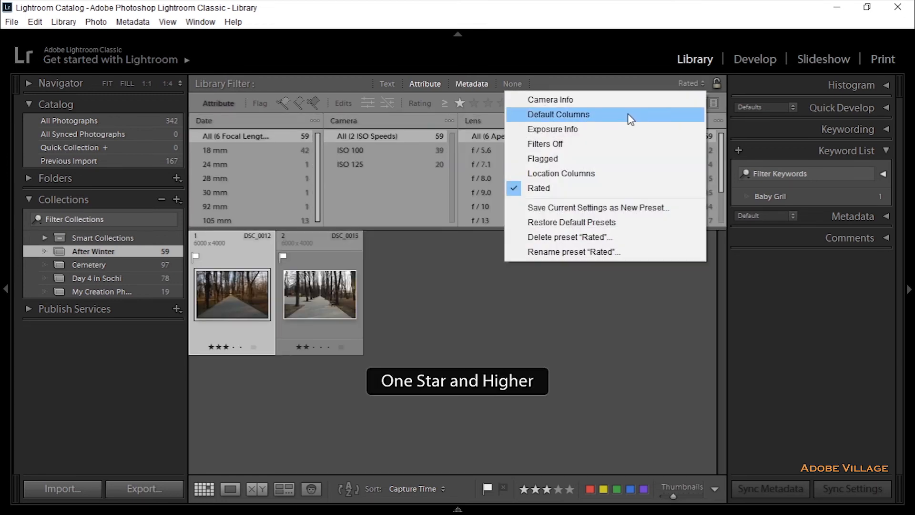
{"action": "left_click", "coordinate": [579, 128]}
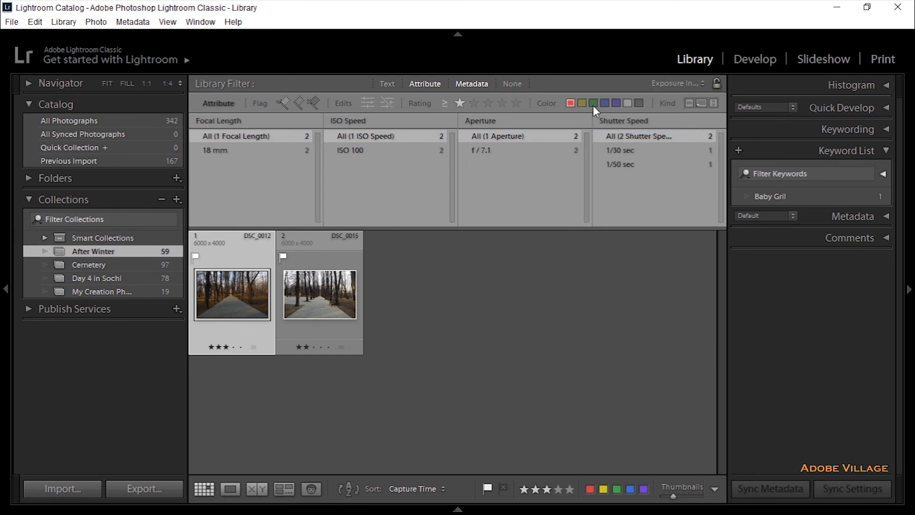
Save the current filter settings as a new preset named Yta
{"action": "left_click", "coordinate": [687, 85]}
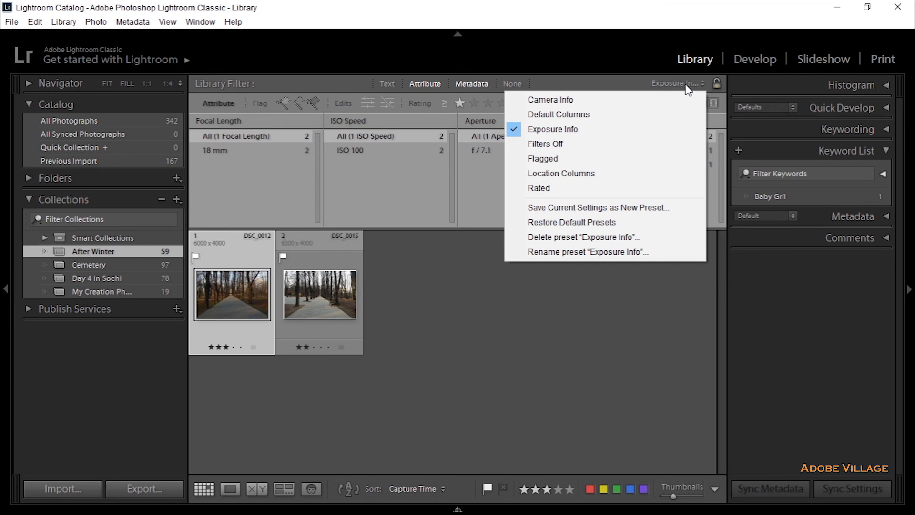
{"action": "left_click", "coordinate": [613, 214]}
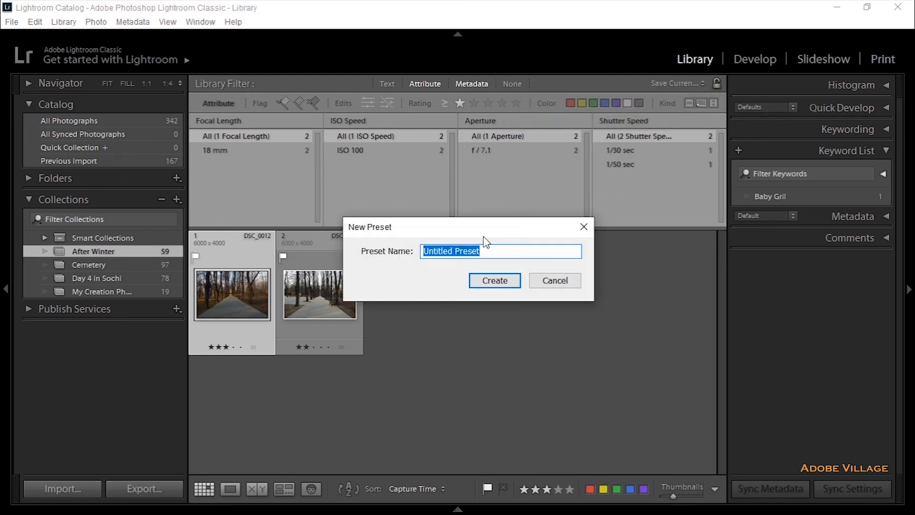
{"action": "key", "text": "BackSpace"}
{"action": "type", "text": "Yta"}
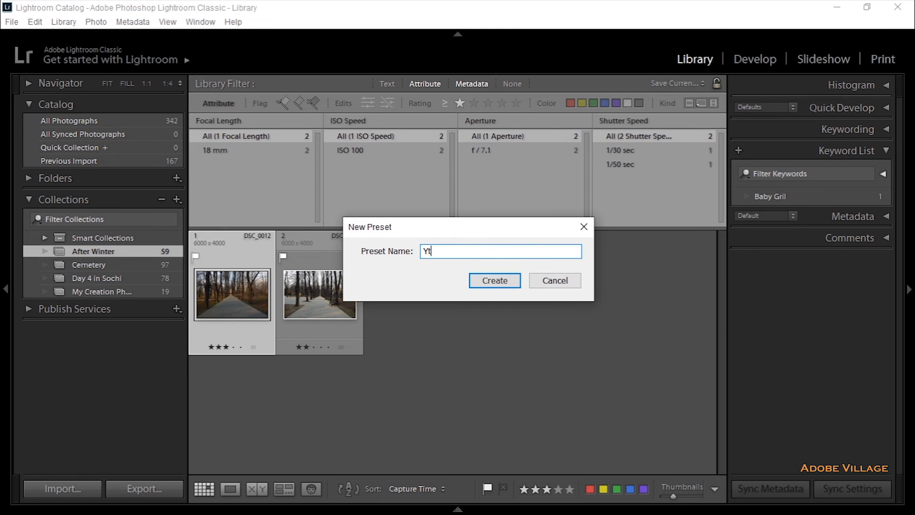
{"action": "left_click", "coordinate": [488, 286]}
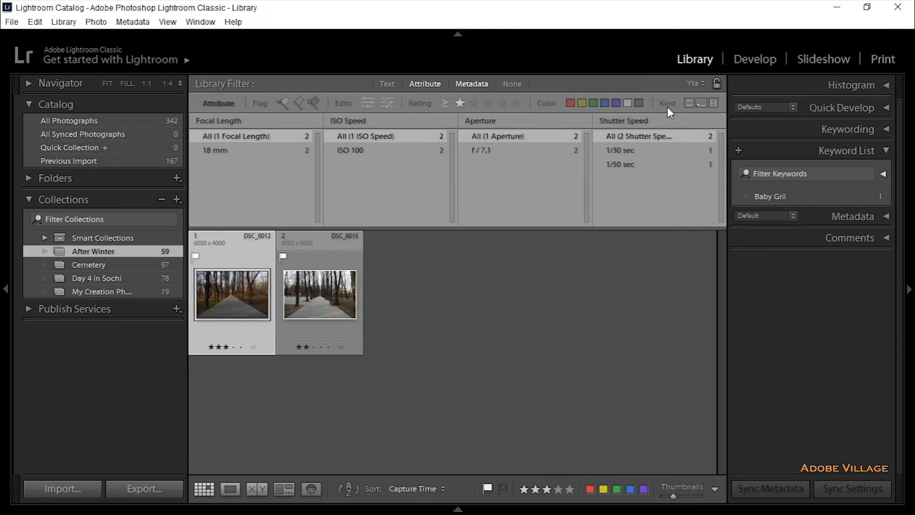
Turn all filters off and apply the saved Yta filter preset to the collection
{"action": "left_click", "coordinate": [693, 83]}
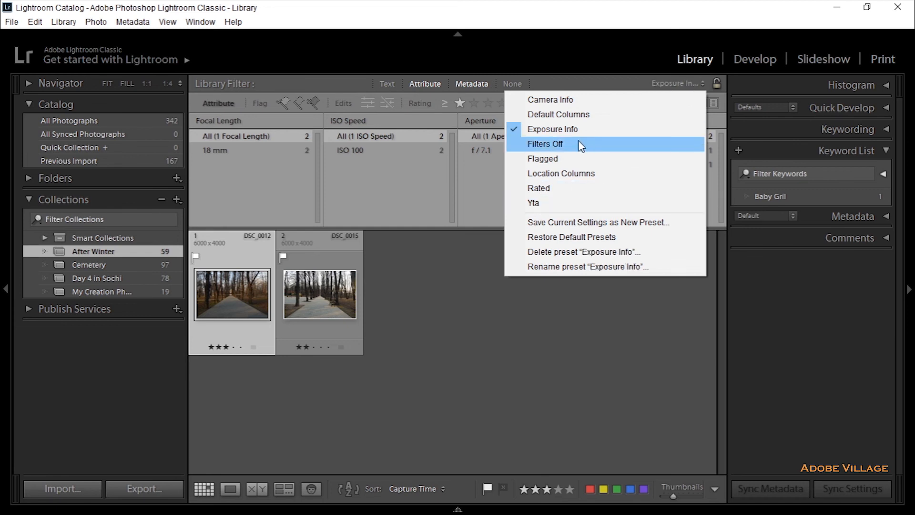
{"action": "left_click", "coordinate": [578, 140]}
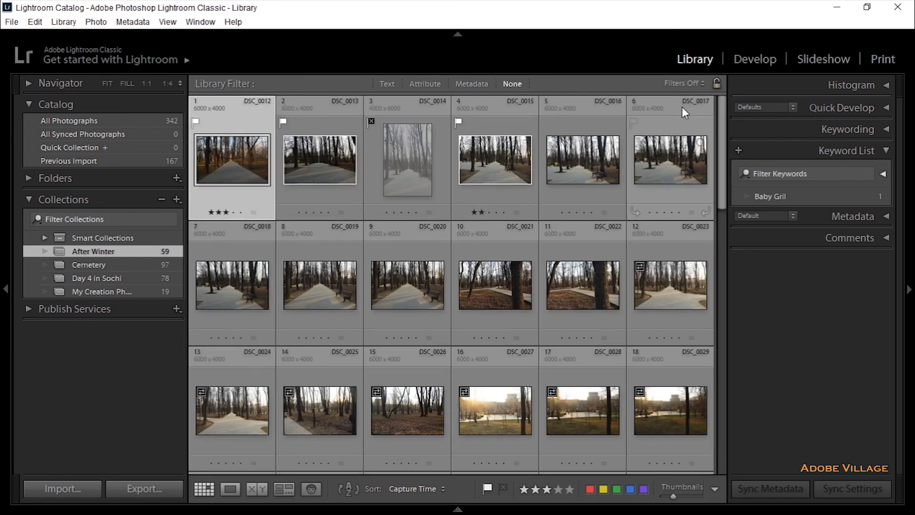
{"action": "left_click", "coordinate": [682, 85]}
{"action": "left_click", "coordinate": [604, 200]}
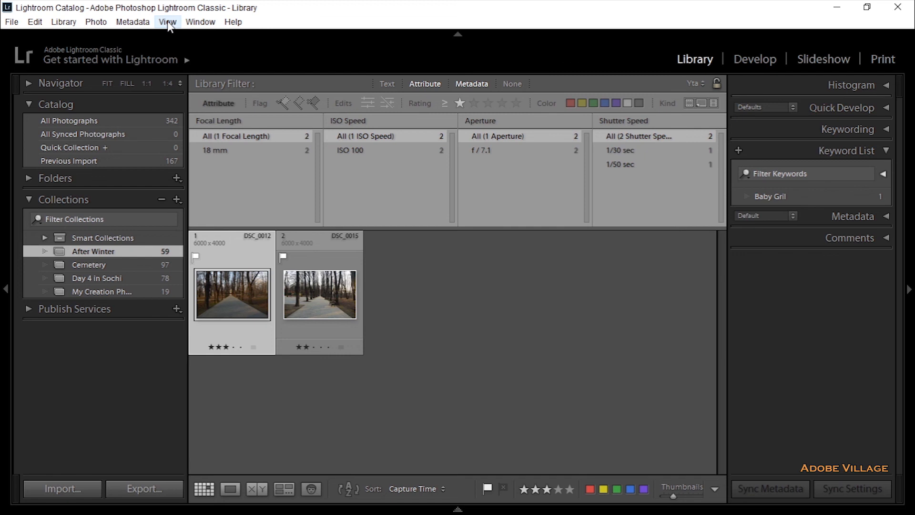
Hide the library filter bar and show it again
{"action": "left_click", "coordinate": [167, 21]}
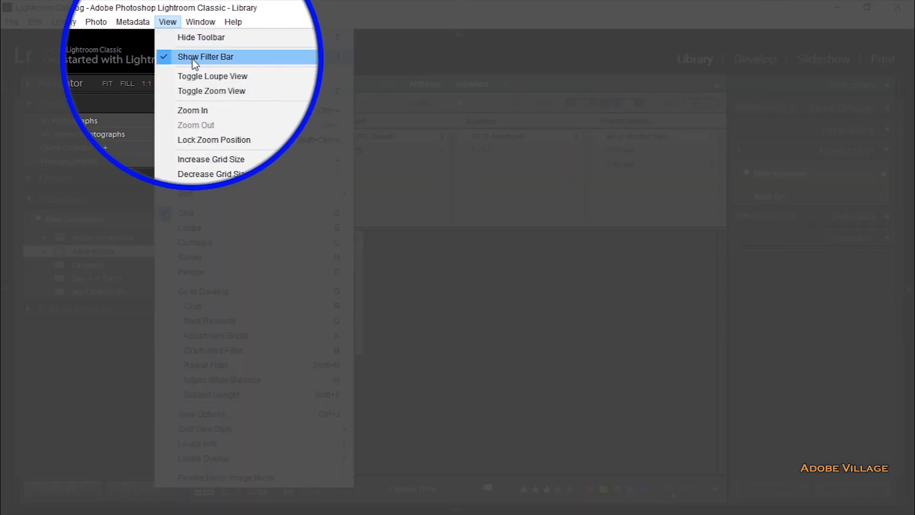
{"action": "left_click", "coordinate": [193, 58]}
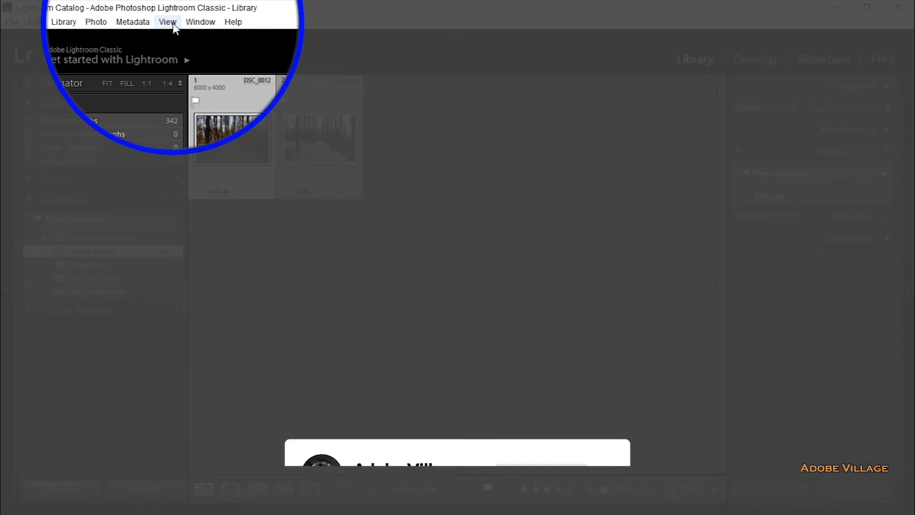
{"action": "left_click", "coordinate": [170, 23]}
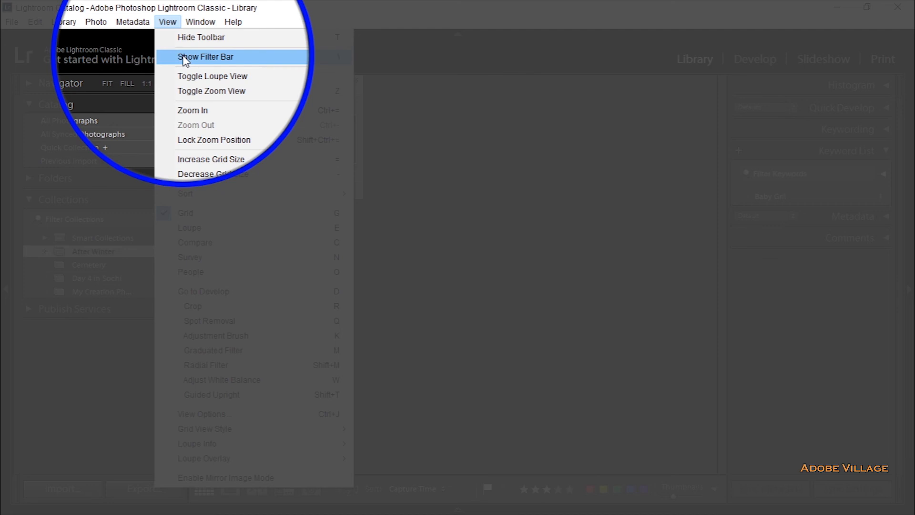
{"action": "left_click", "coordinate": [184, 57]}
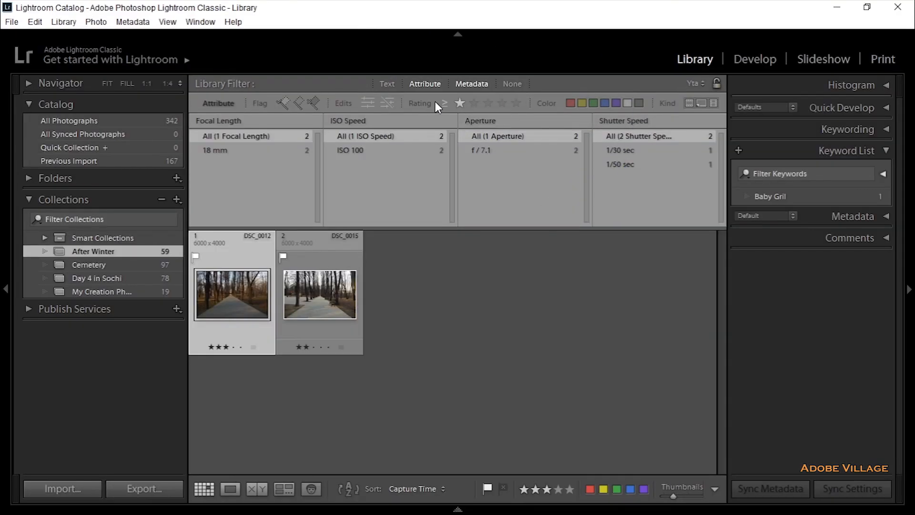